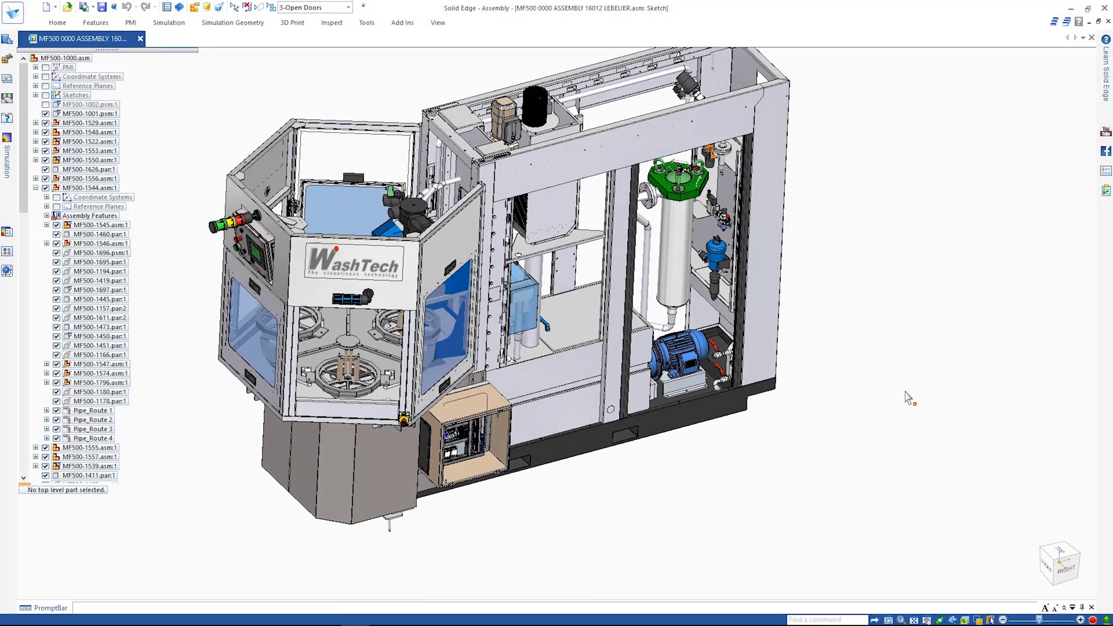
Step: Open pump motor subassembly MF500-1574.asm through QuickPick and switch to its 2-Simulation configuration
right_click(580, 362)
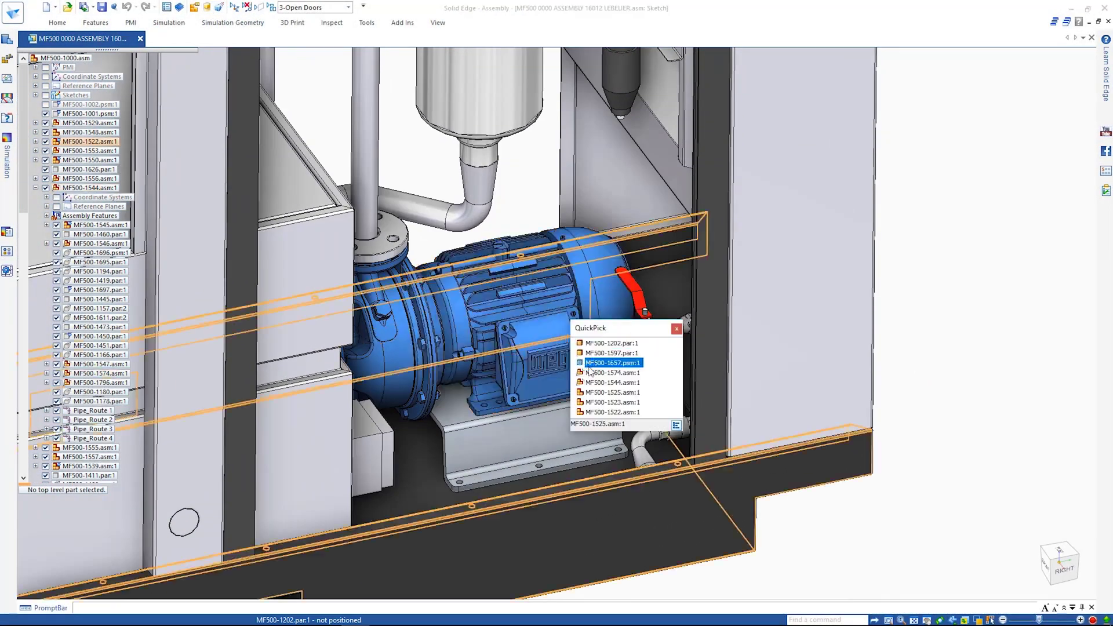
right_click(589, 372)
left_click(623, 225)
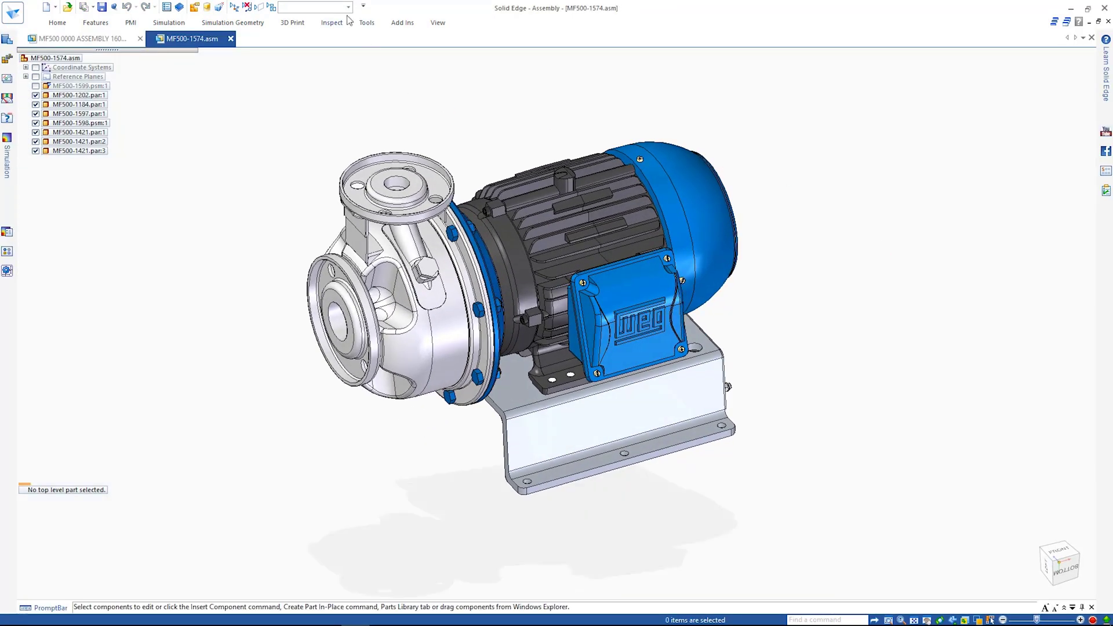
left_click(349, 7)
left_click(372, 121)
right_click(61, 58)
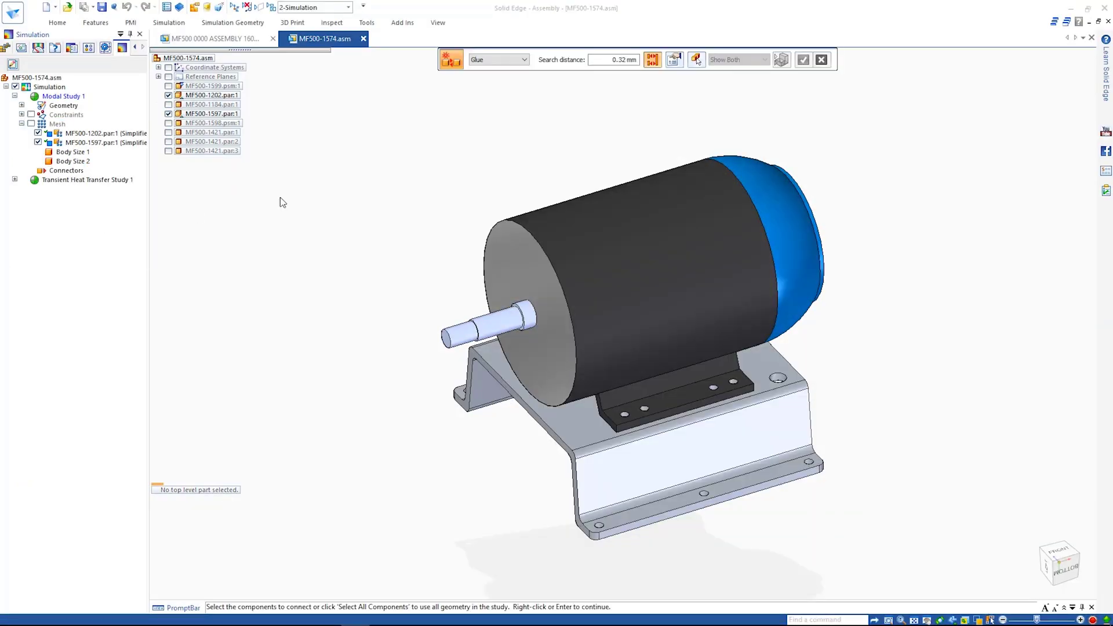
Step: Find glue faces across all components, preview target and source faces, and create the MF500-1202/MF500-1597 glue connector
left_click(696, 60)
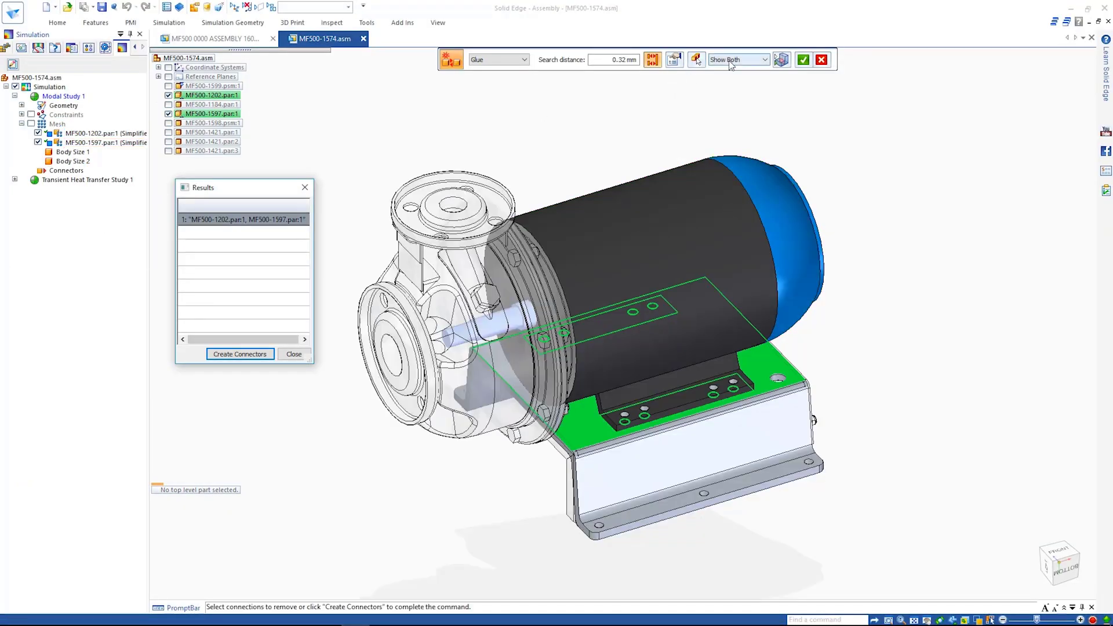
left_click(732, 60)
left_click(735, 75)
left_click(782, 61)
left_click(737, 60)
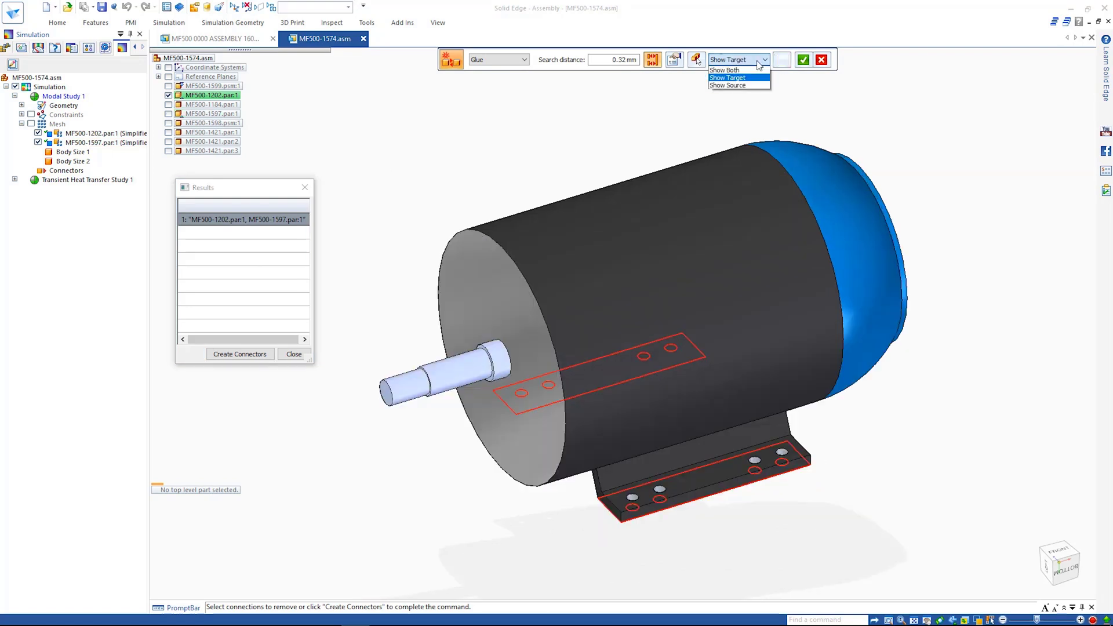
left_click(748, 84)
left_click(780, 60)
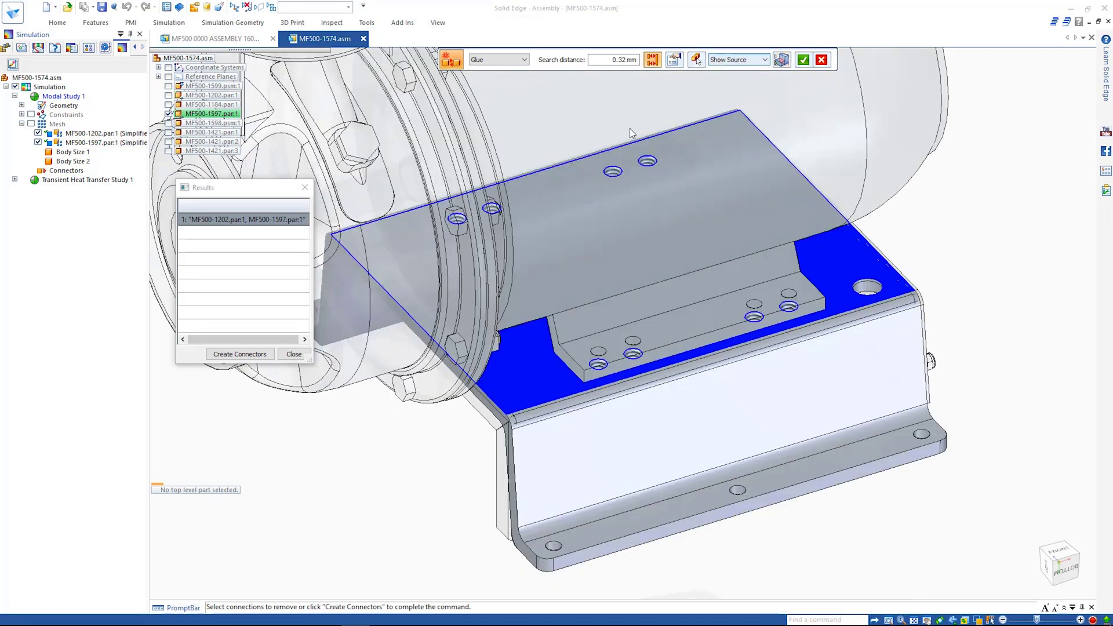
left_click(250, 355)
left_click(31, 170)
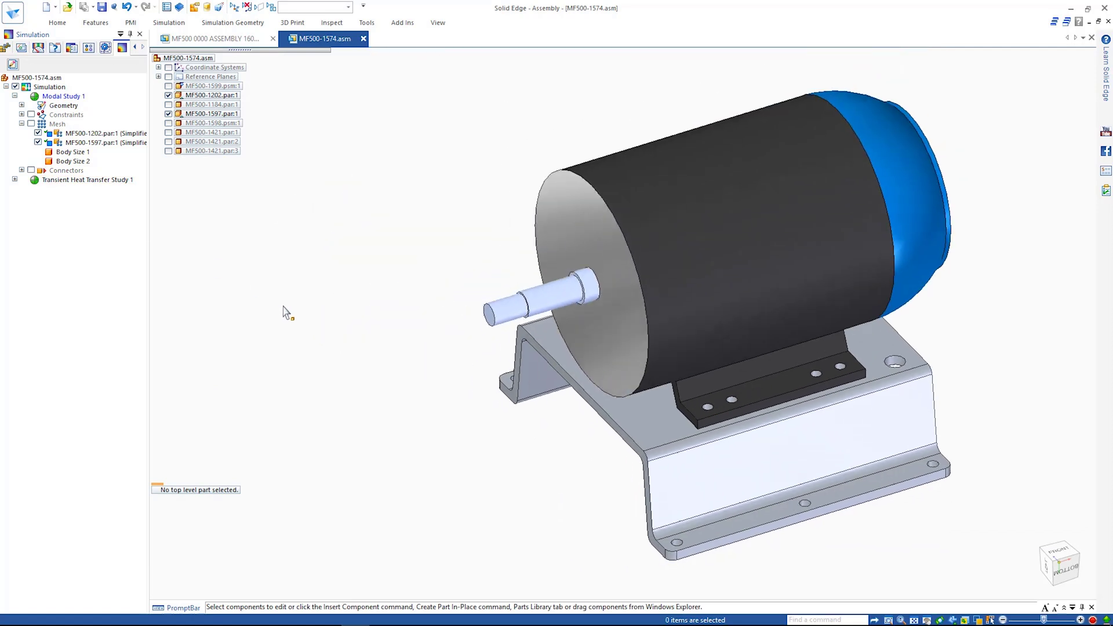
Step: Solve Modal Study 1 and expand Results > Plots to list Mode 1 through Mode 6
right_click(62, 97)
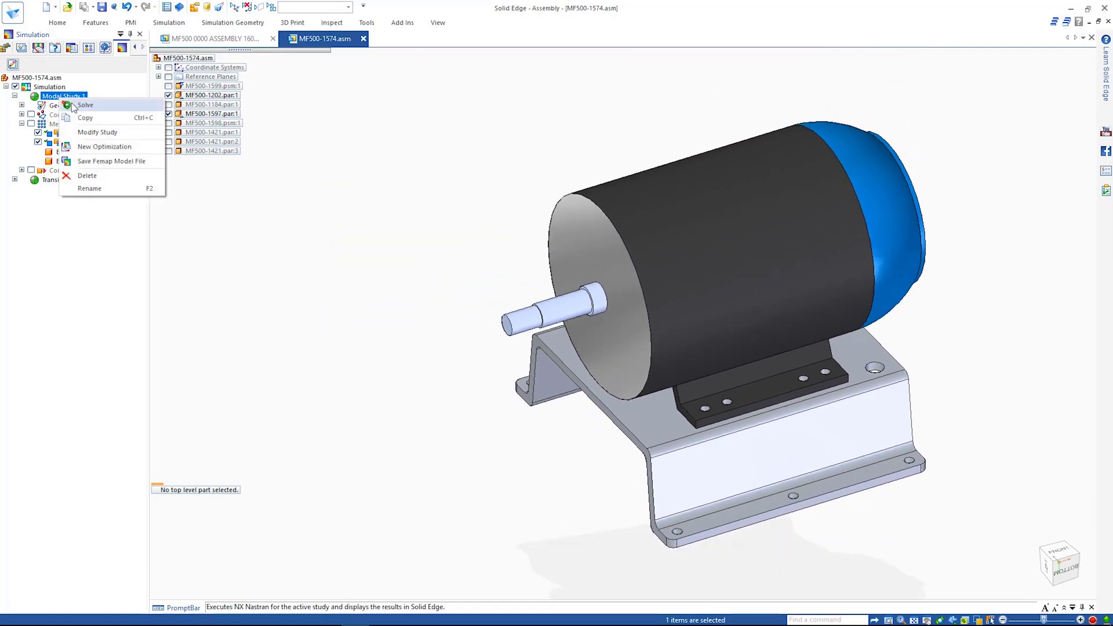
left_click(82, 105)
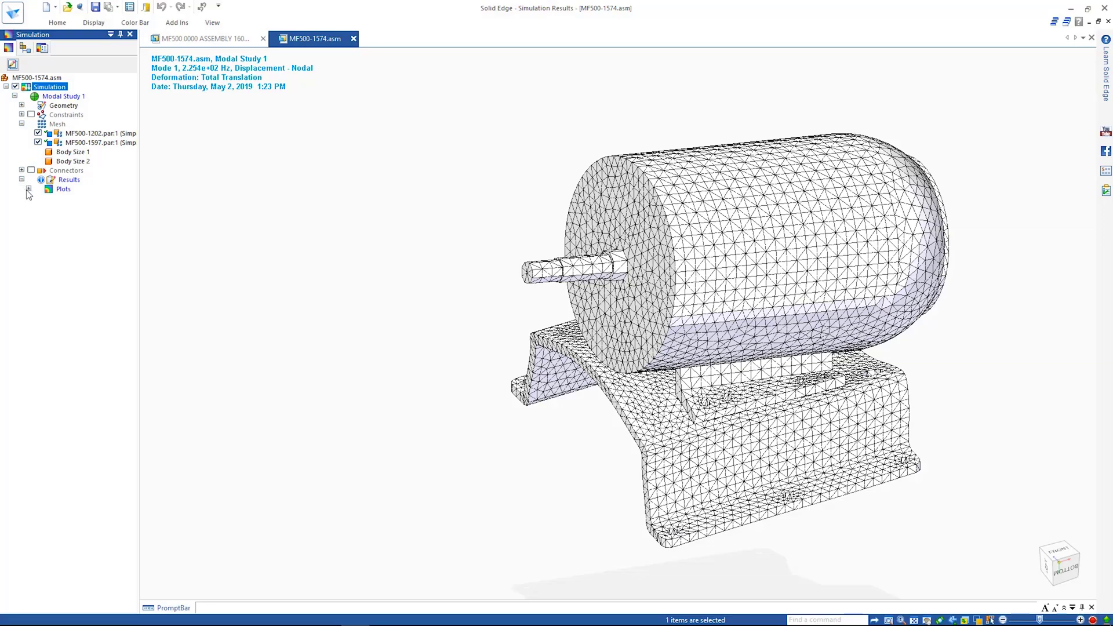
left_click(29, 189)
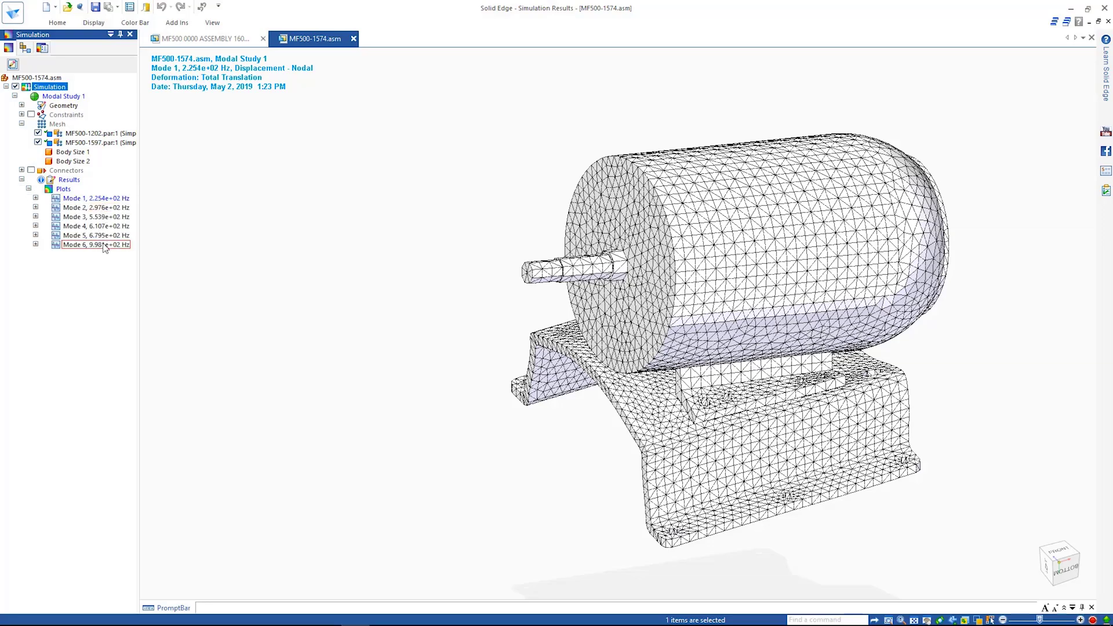
right_click(177, 242)
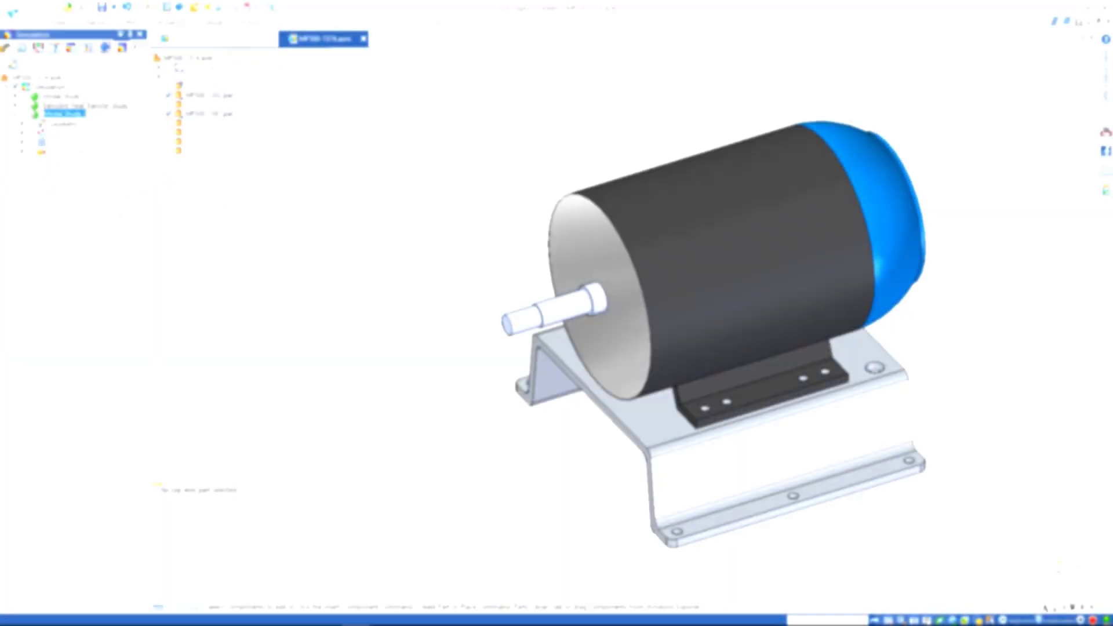
type("Harmonic Response")
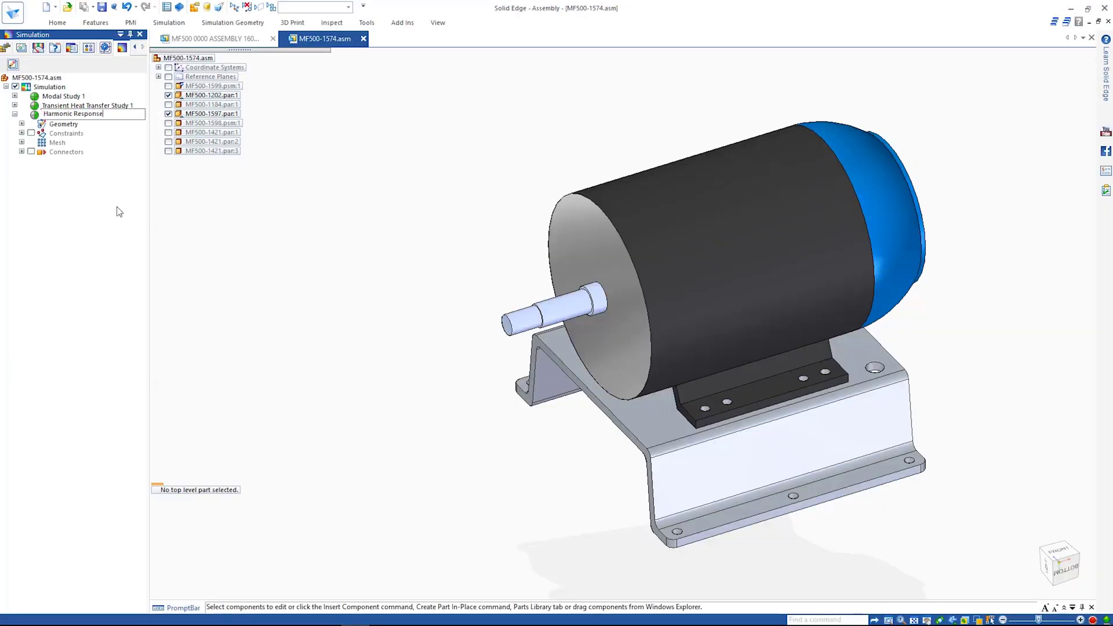
Step: Make the new study a Harmonic Response study using all modal frequencies over 0–1200 Hz
right_click(82, 115)
left_click(104, 152)
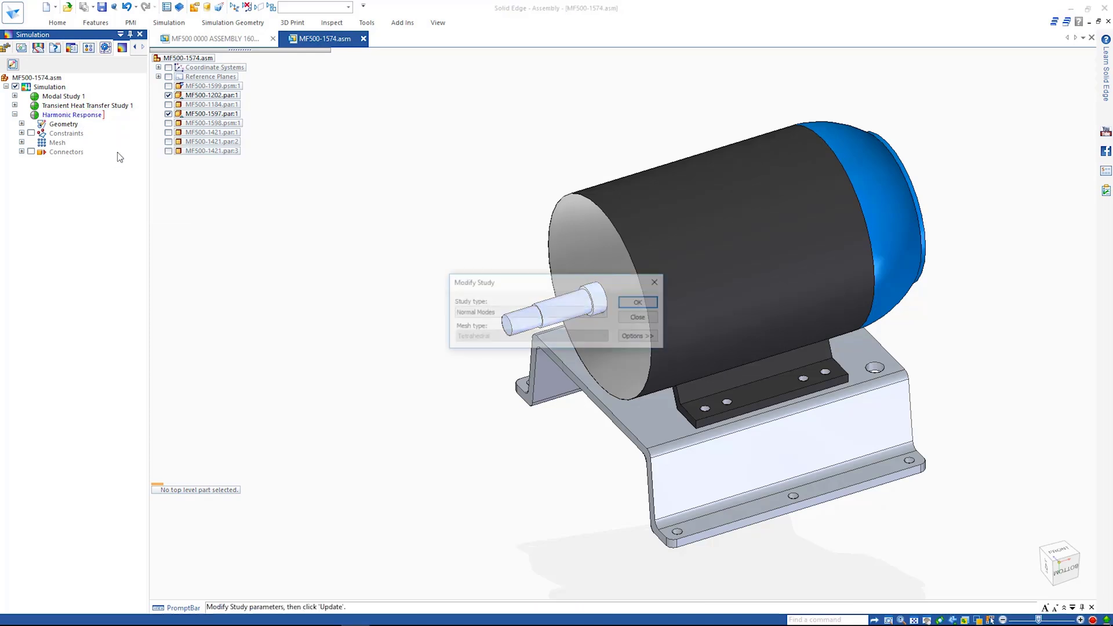
left_click(510, 312)
left_click(517, 377)
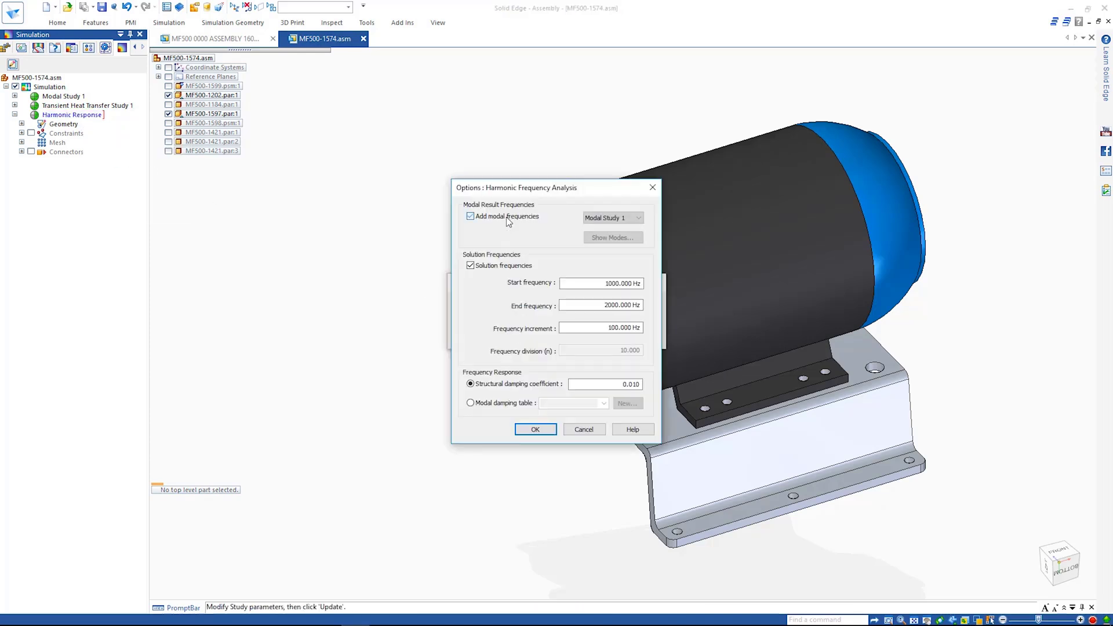
left_click(632, 234)
left_click(605, 286)
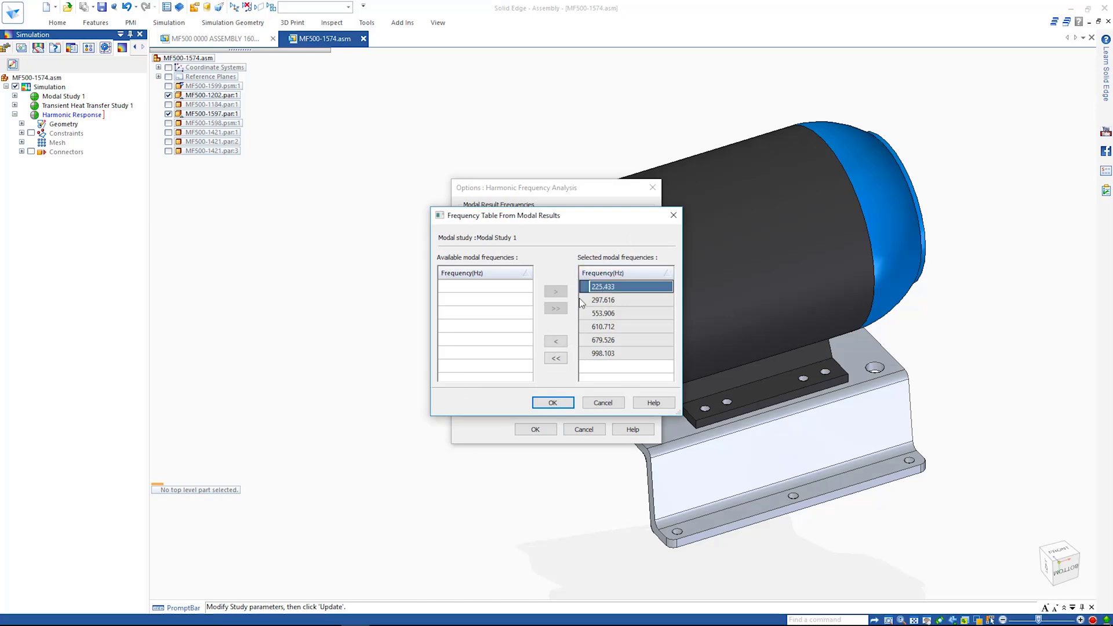
left_click(555, 341)
left_click(555, 308)
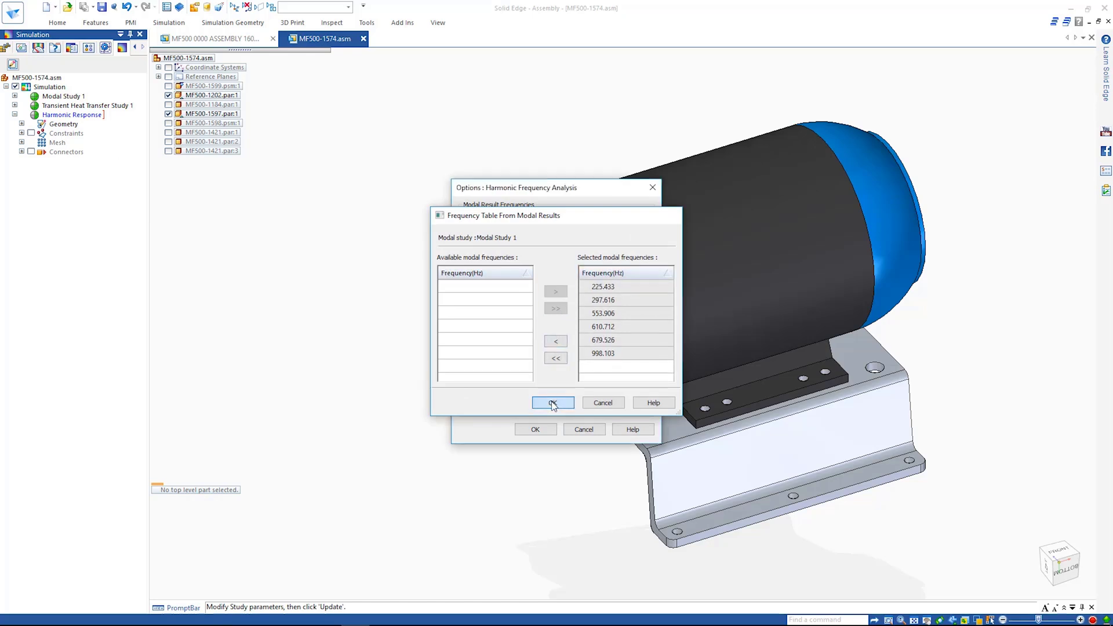
left_click(552, 403)
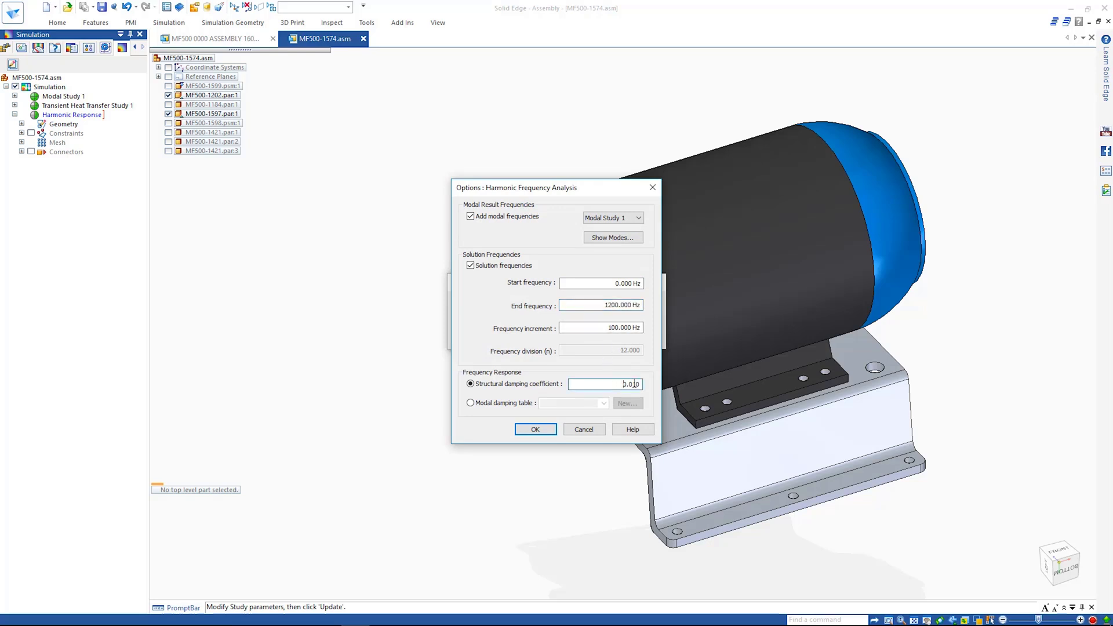
left_click(535, 429)
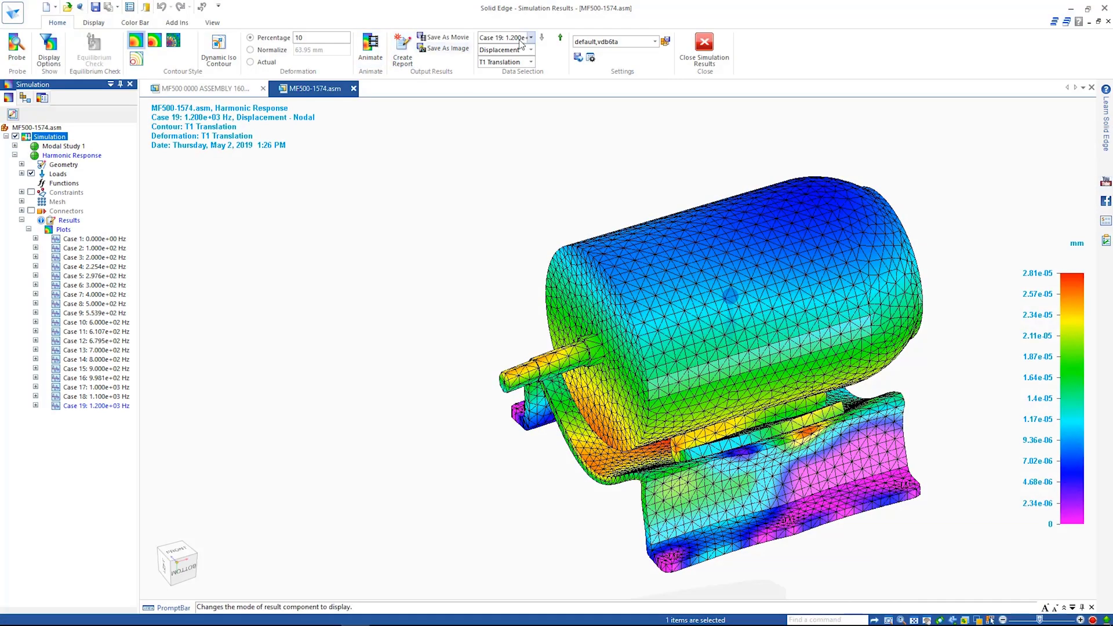
Step: Display the T2 Translation result for Case 11 at 6.107e+02 Hz
left_click(531, 37)
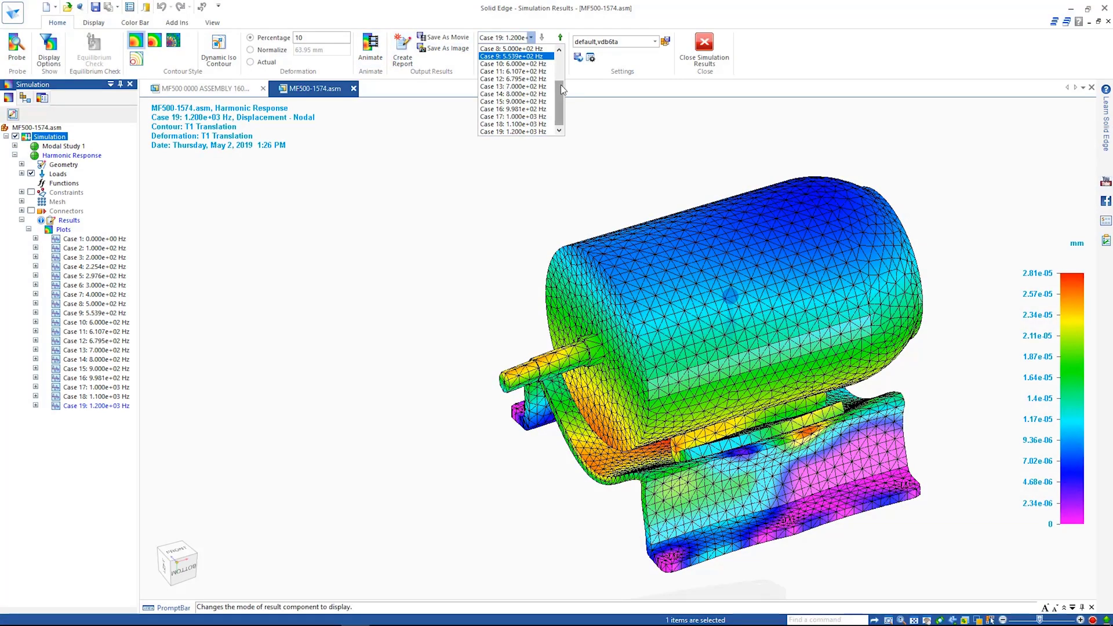
left_click(514, 86)
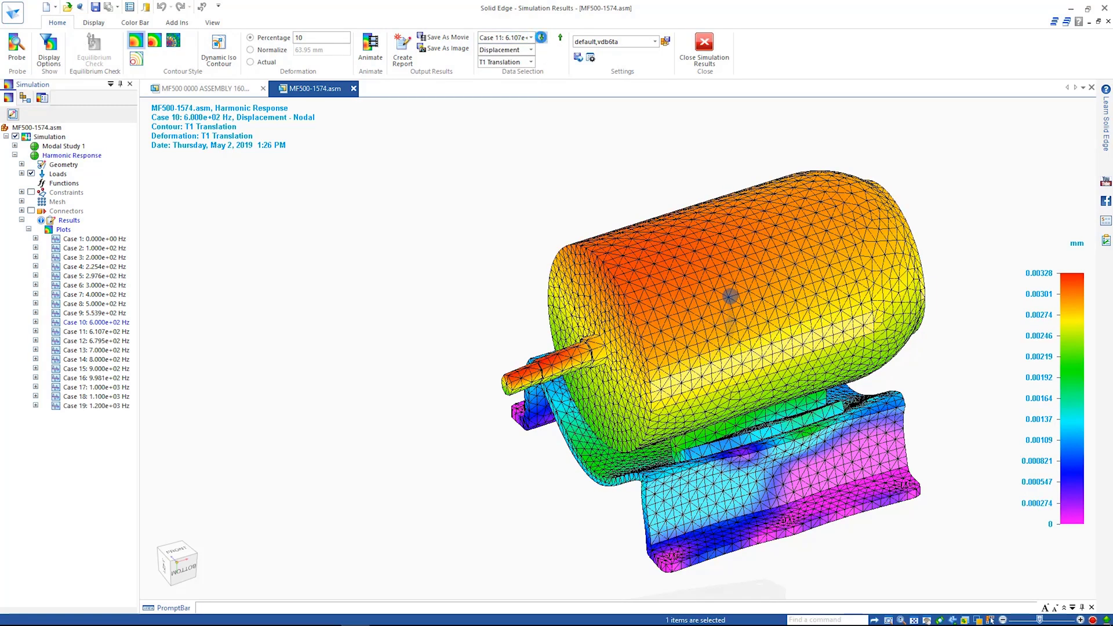
left_click(524, 81)
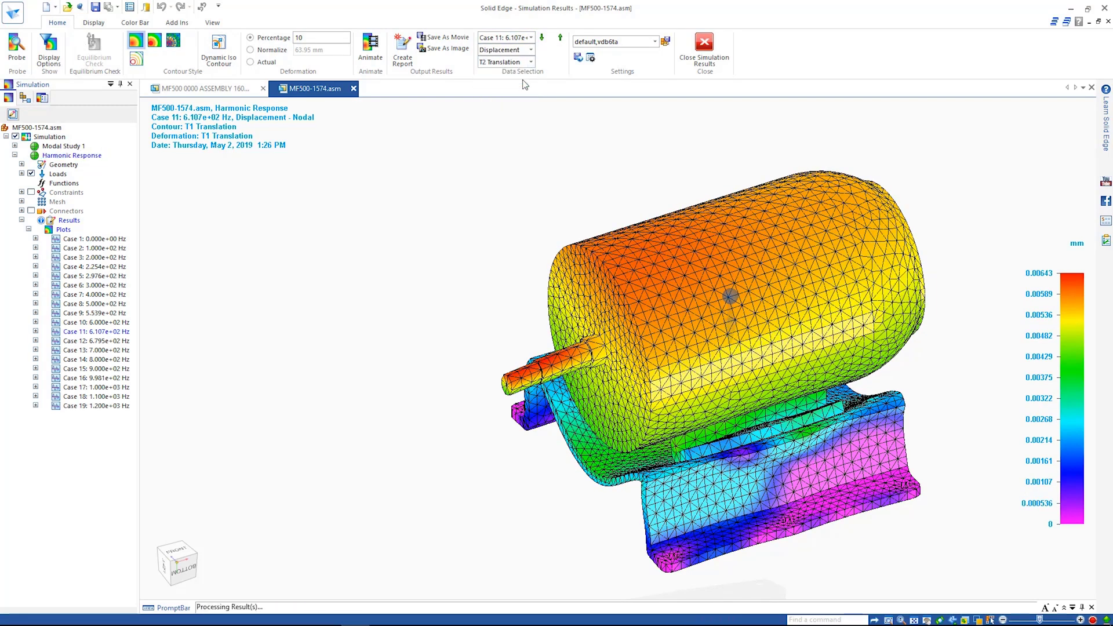
right_click(502, 186)
Step: Probe a base node and a second node, then graph both nodes' T2 translation against frequency
left_click(525, 181)
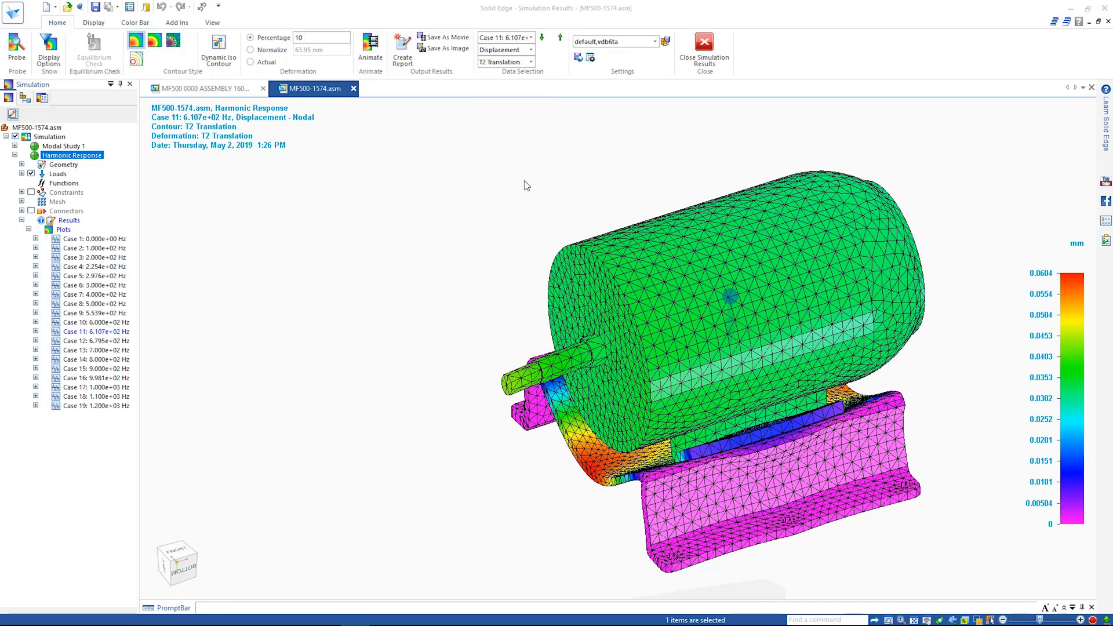
left_click(587, 421)
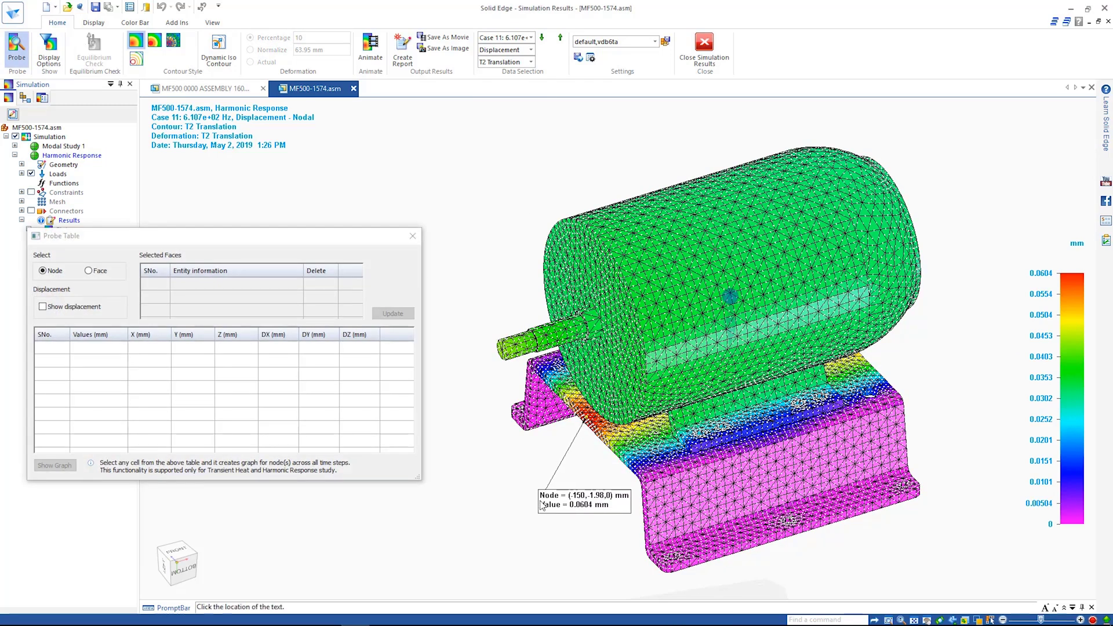
left_click(532, 170)
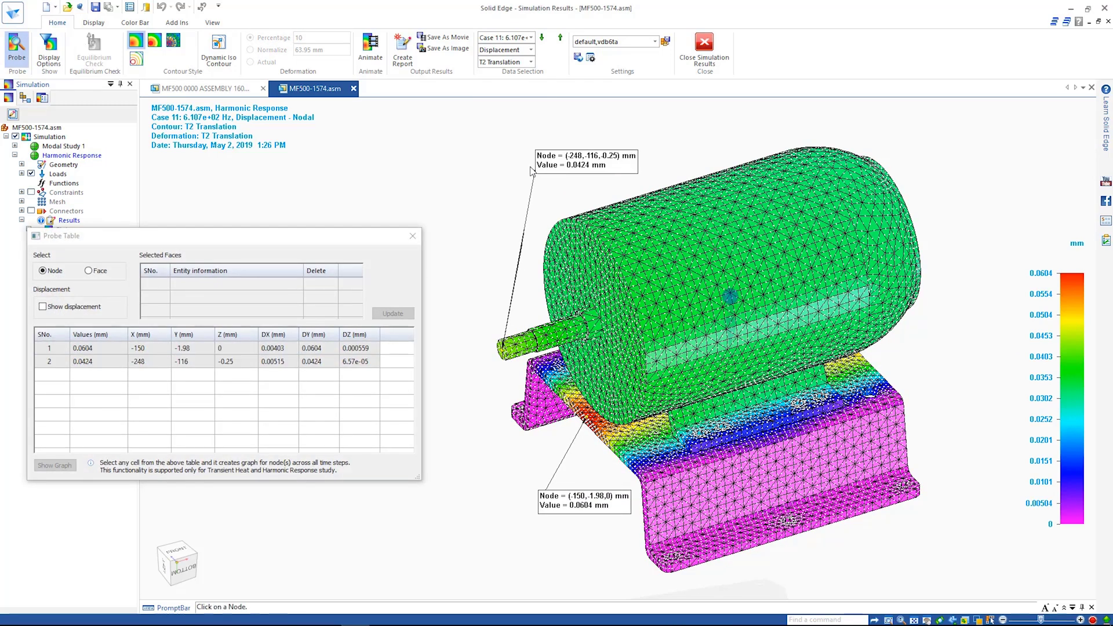
left_click(64, 348)
left_click(68, 466)
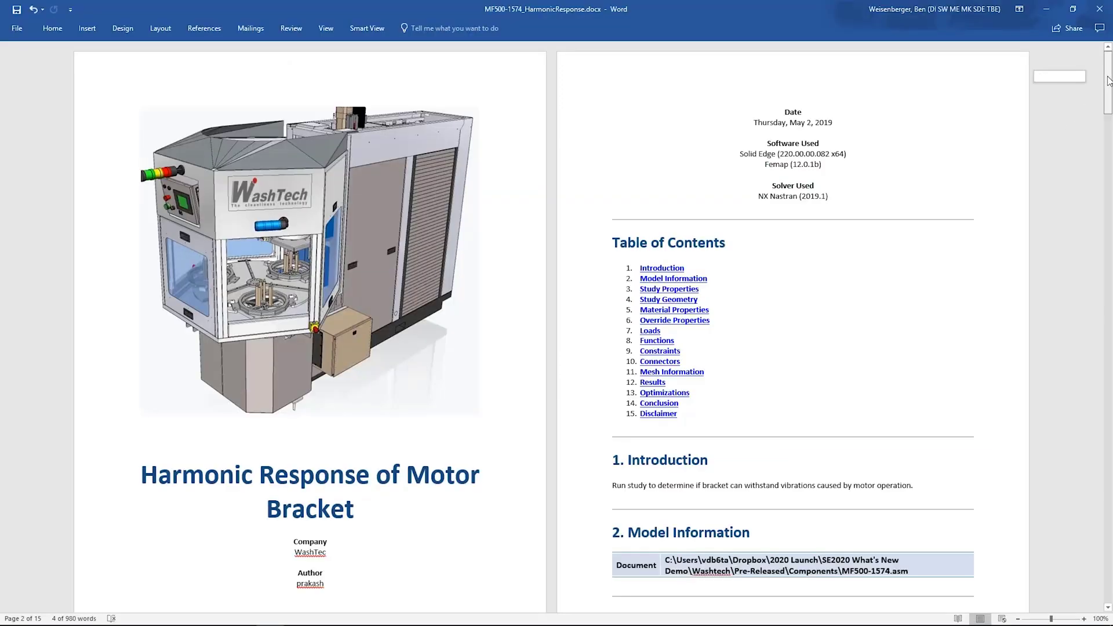
left_click_drag(1108, 81, 1108, 491)
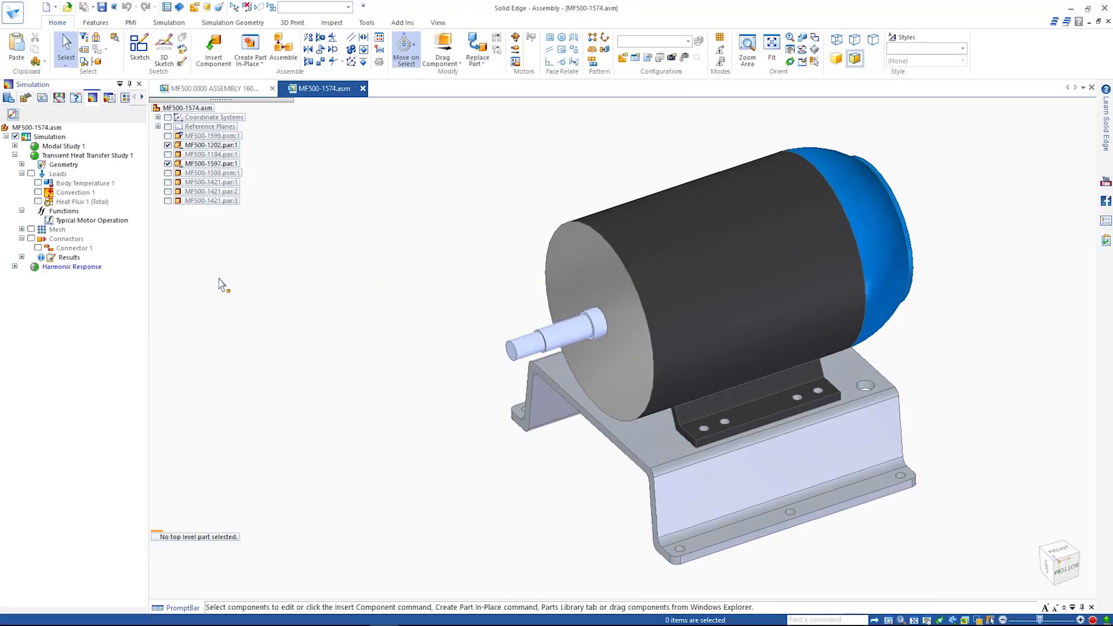
Step: Review Transient Heat Transfer Study 1 time-step options: 1600 sec end time with 20 sec increments
right_click(66, 162)
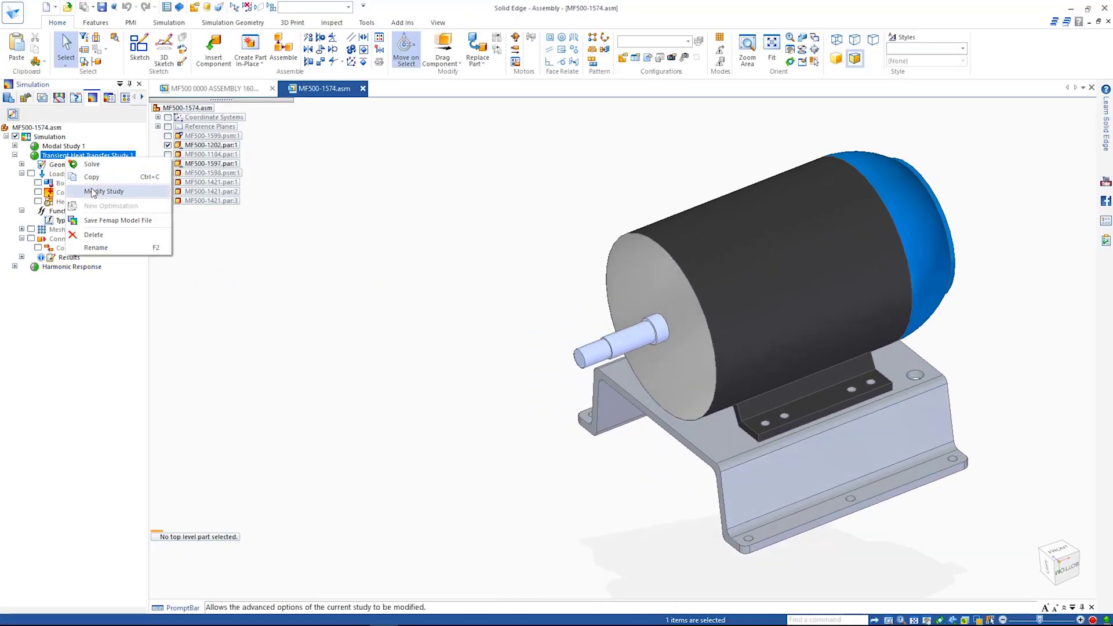
left_click(93, 186)
left_click(641, 337)
left_click(614, 494)
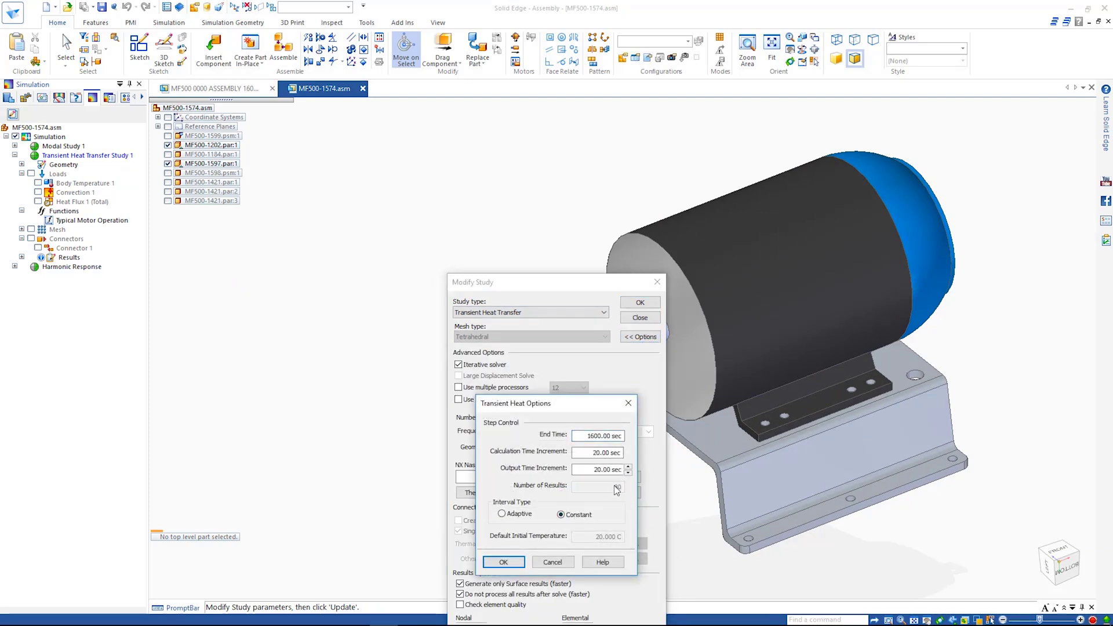
left_click(628, 404)
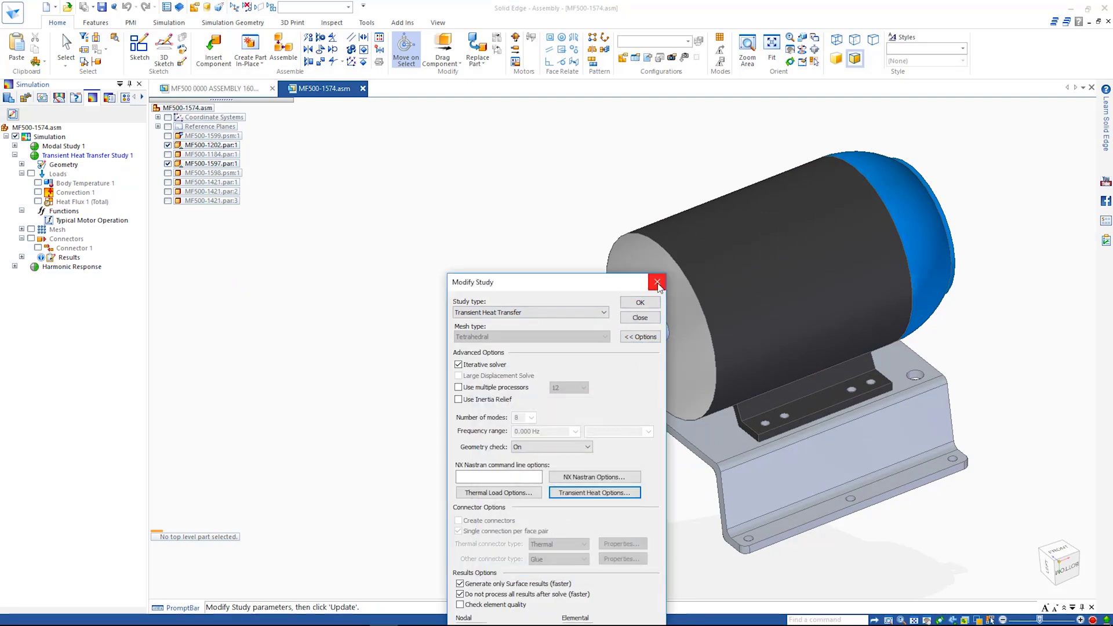
left_click(657, 282)
Step: Inspect the Typical Motor Operation time function driving the 1500 W Heat Flux 1 load, leaving it unchanged
left_click(93, 202)
double_click(635, 296)
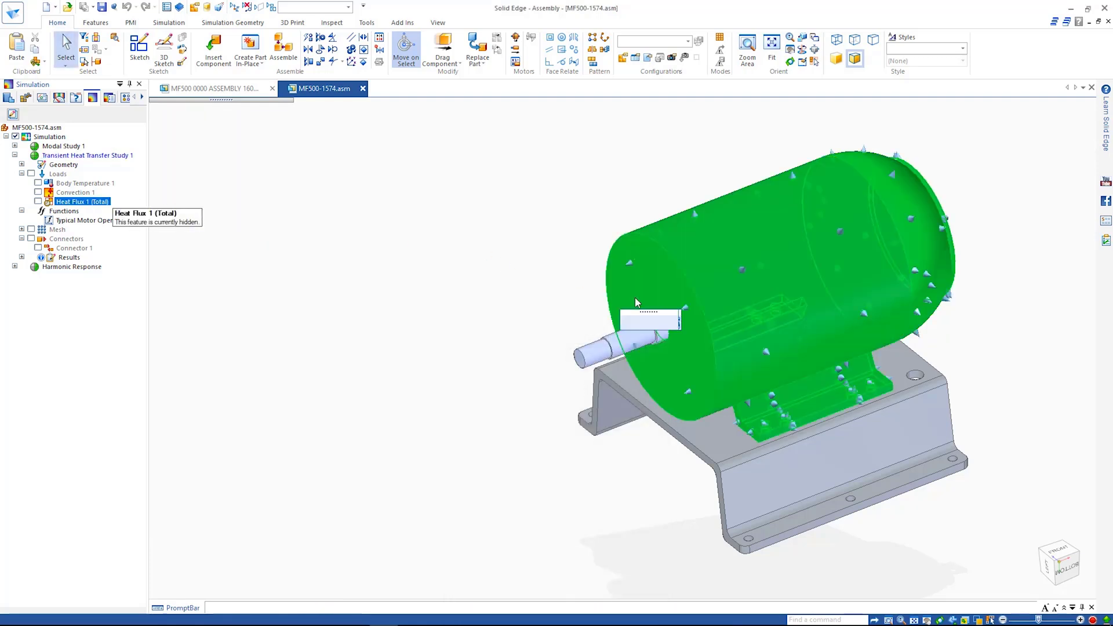
left_click(510, 110)
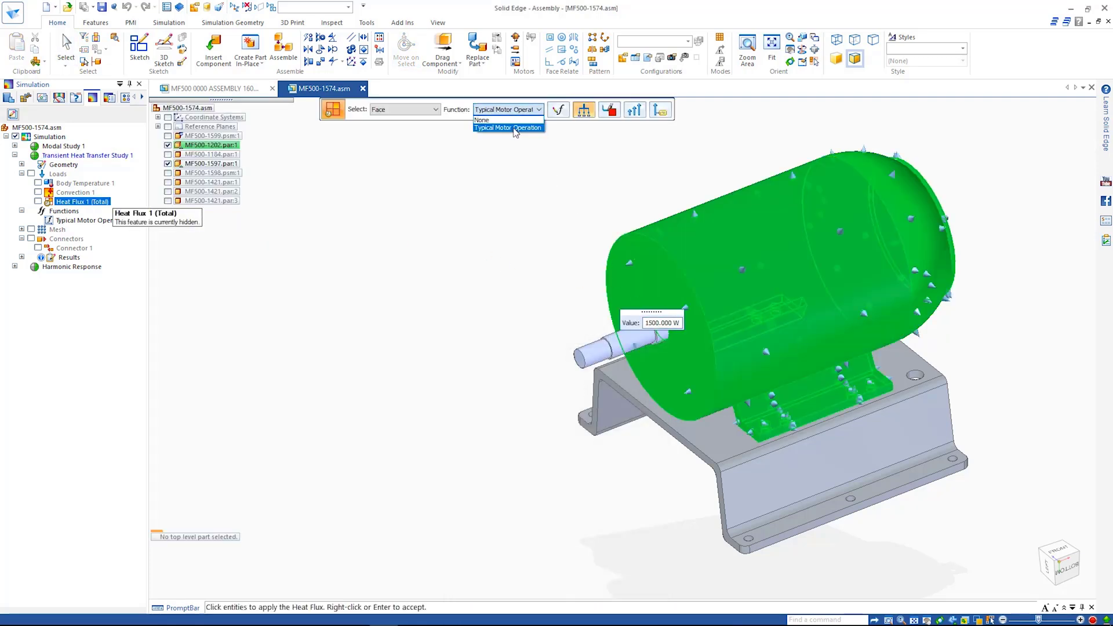
left_click(559, 111)
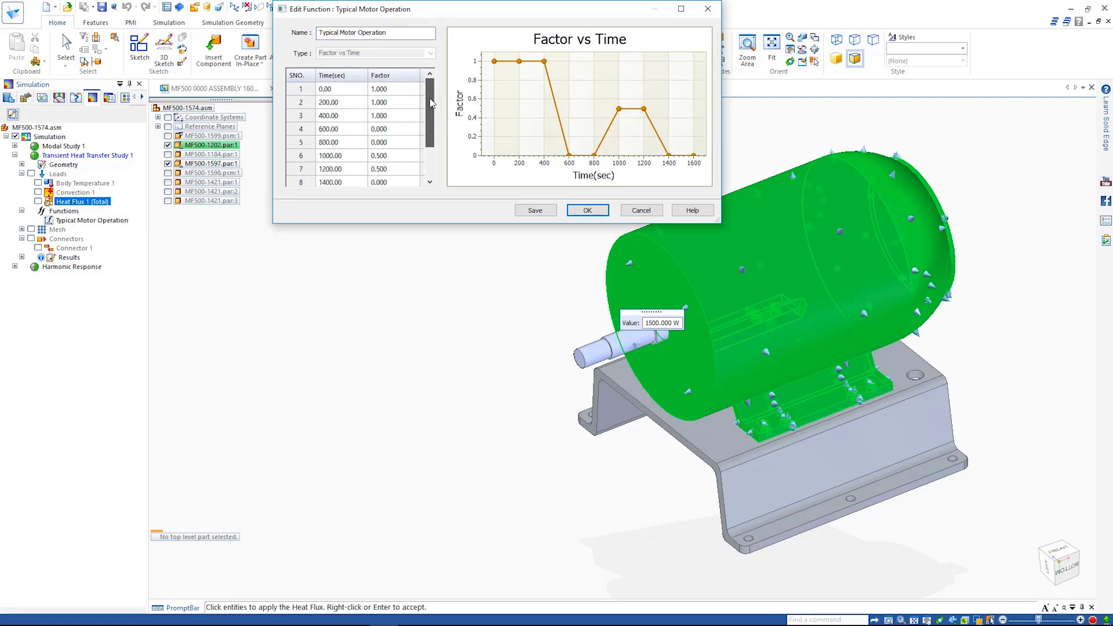
left_click(708, 9)
right_click(534, 194)
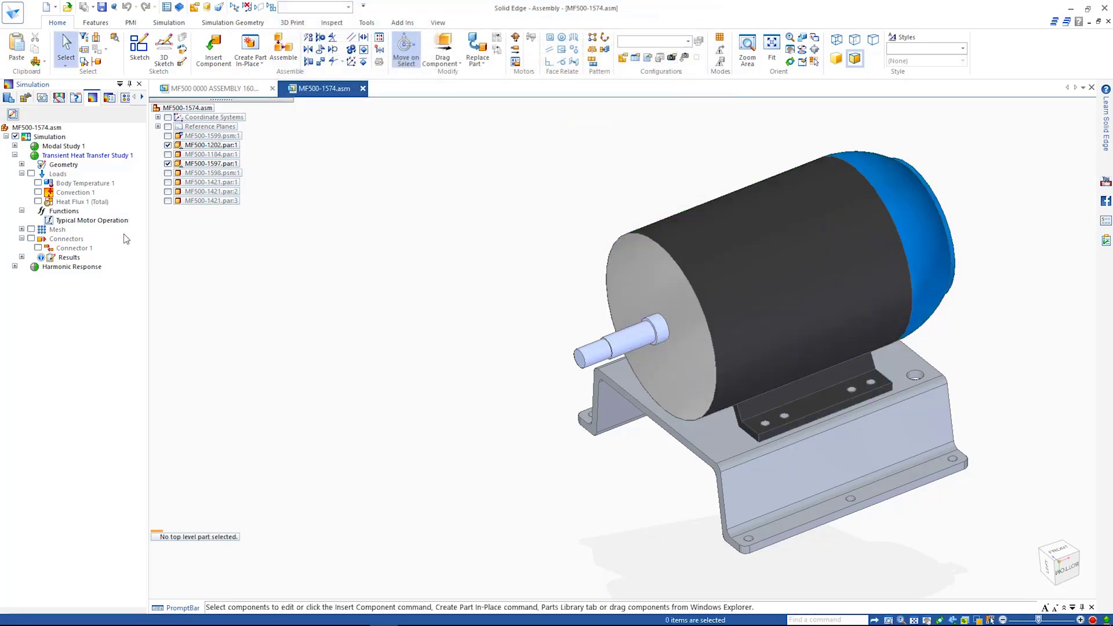
left_click(80, 249)
Step: Probe three motor nodes, plot their Temperature vs Time curves, and move the graph aside
double_click(645, 300)
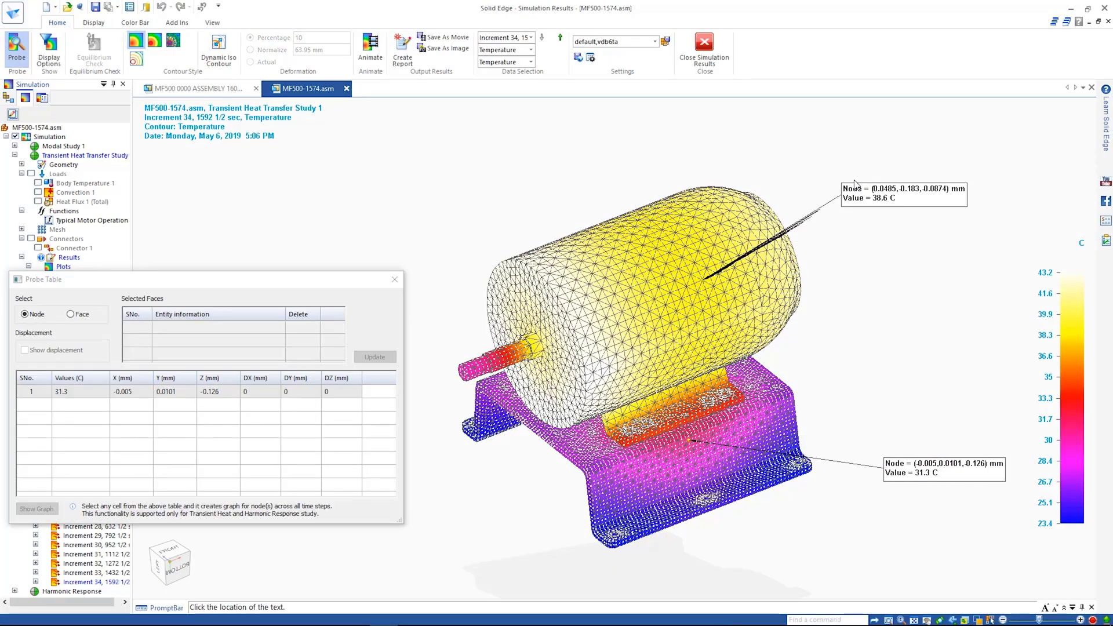
left_click(876, 160)
left_click(462, 376)
left_click(463, 177)
left_click(34, 392)
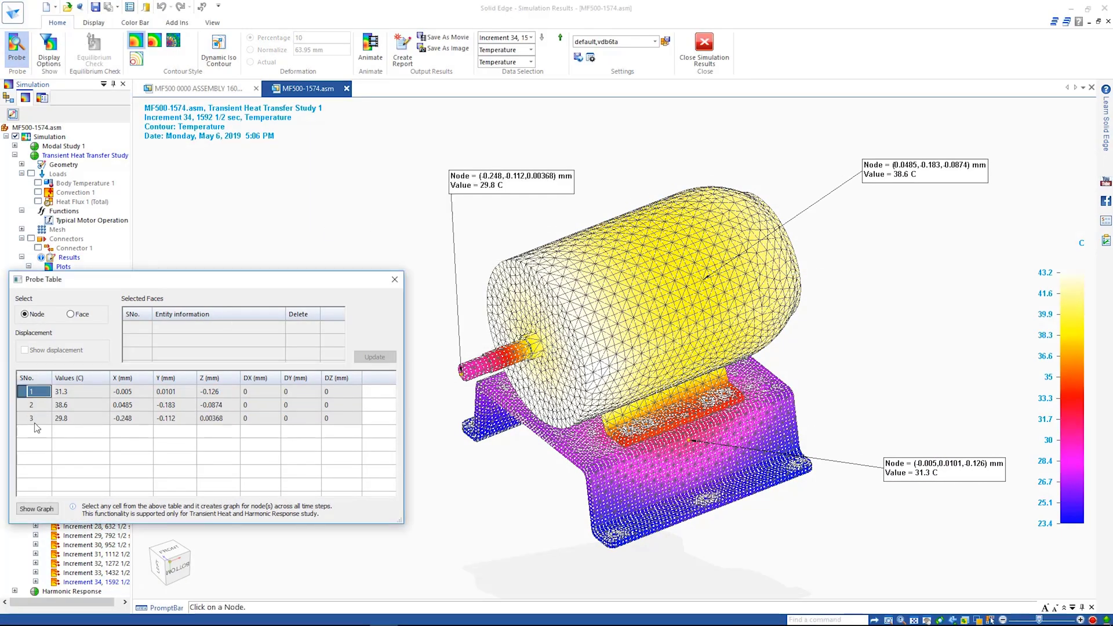
left_click(39, 509)
left_click_drag(500, 159, 166, 230)
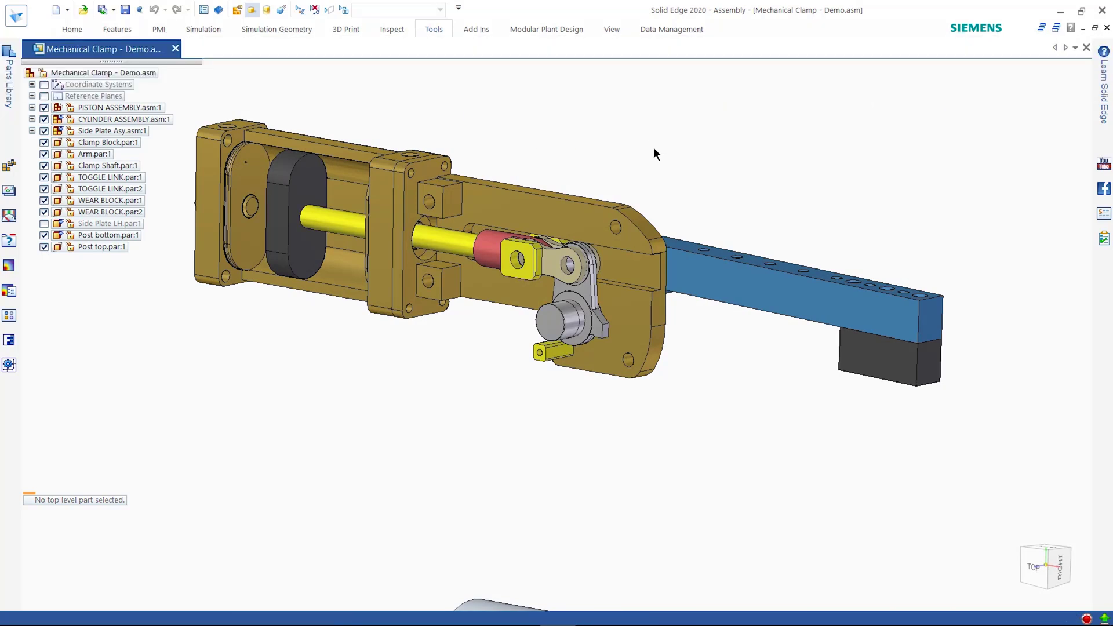
Step: Create Mechanism 1 for the Mechanical Clamp assembly in the Motion environment
left_click(86, 30)
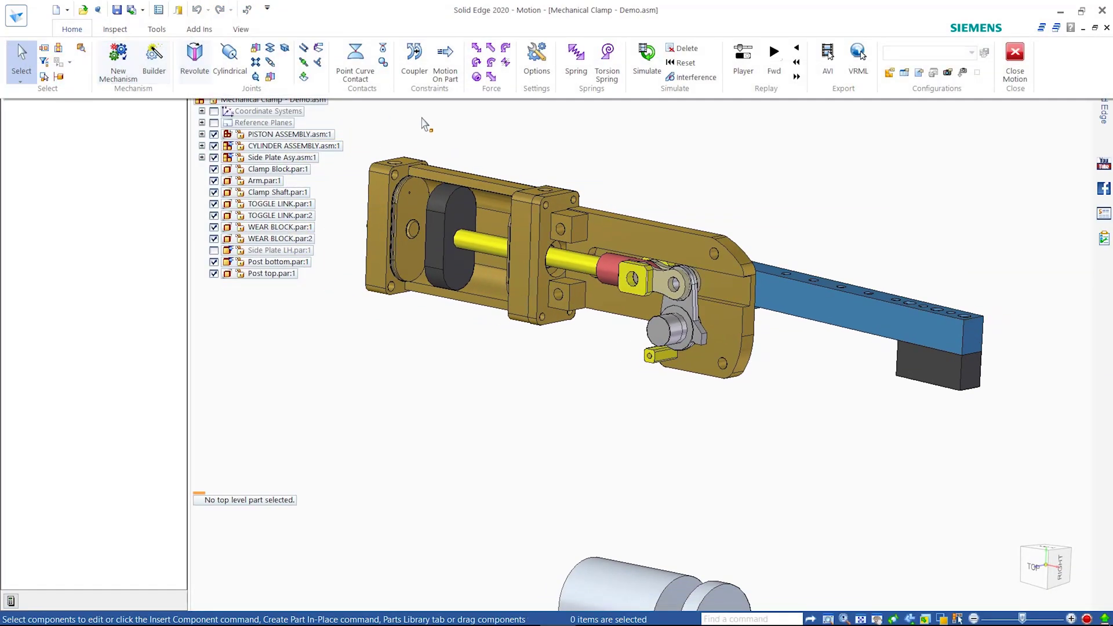
left_click(434, 124)
right_click(54, 78)
left_click(89, 86)
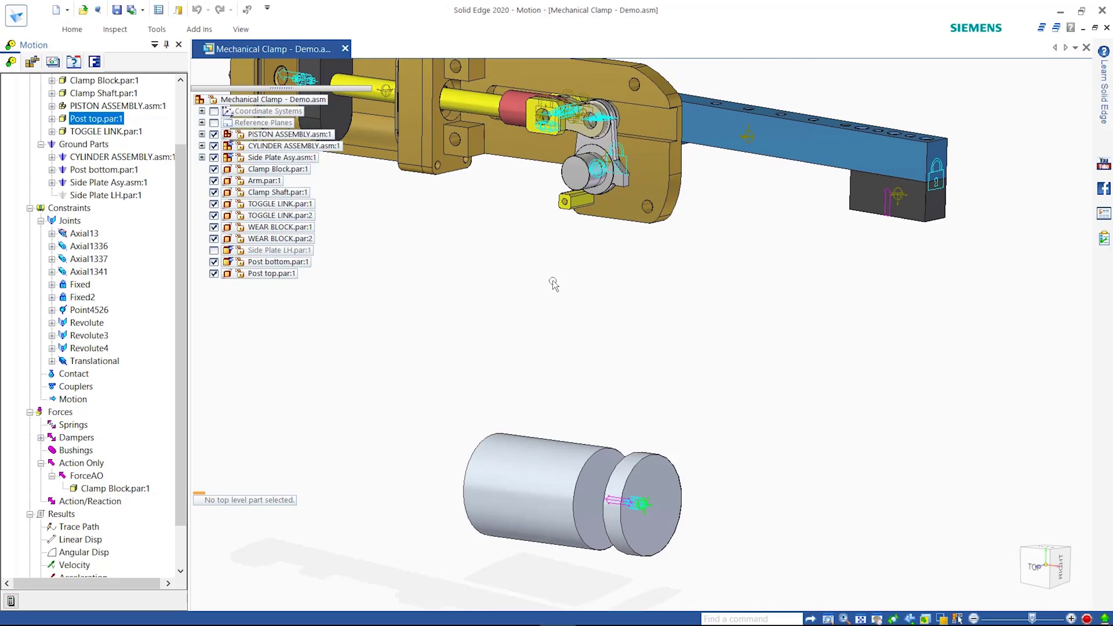
Step: Add a 3D contact between Clamp Block and Post top, turning off material-based contact properties
left_click(72, 29)
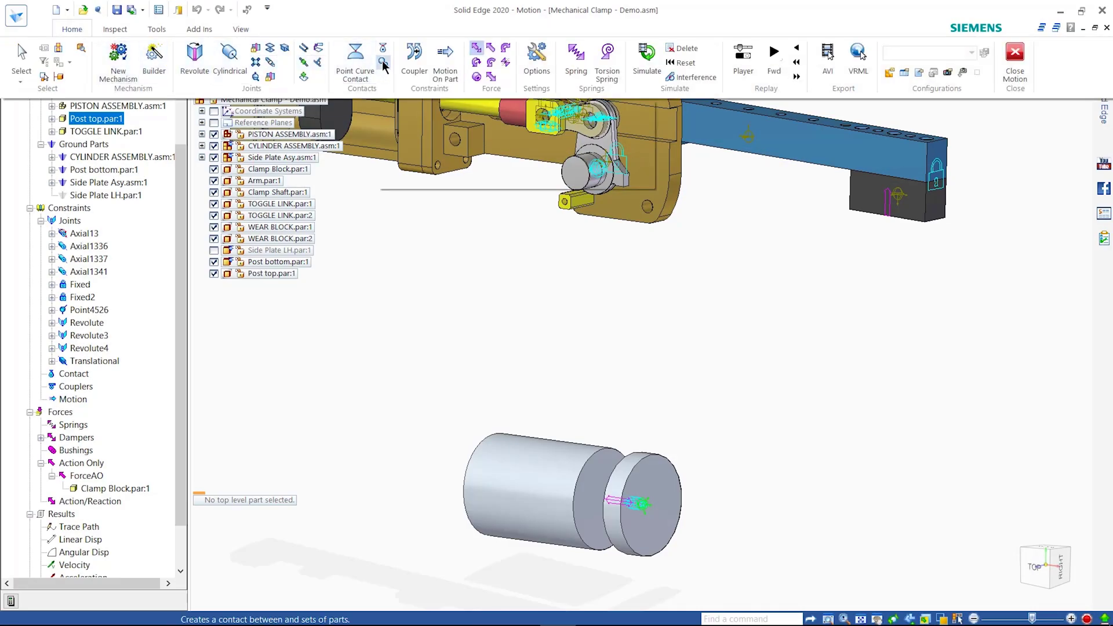
left_click(861, 215)
left_click(673, 479)
left_click(65, 32)
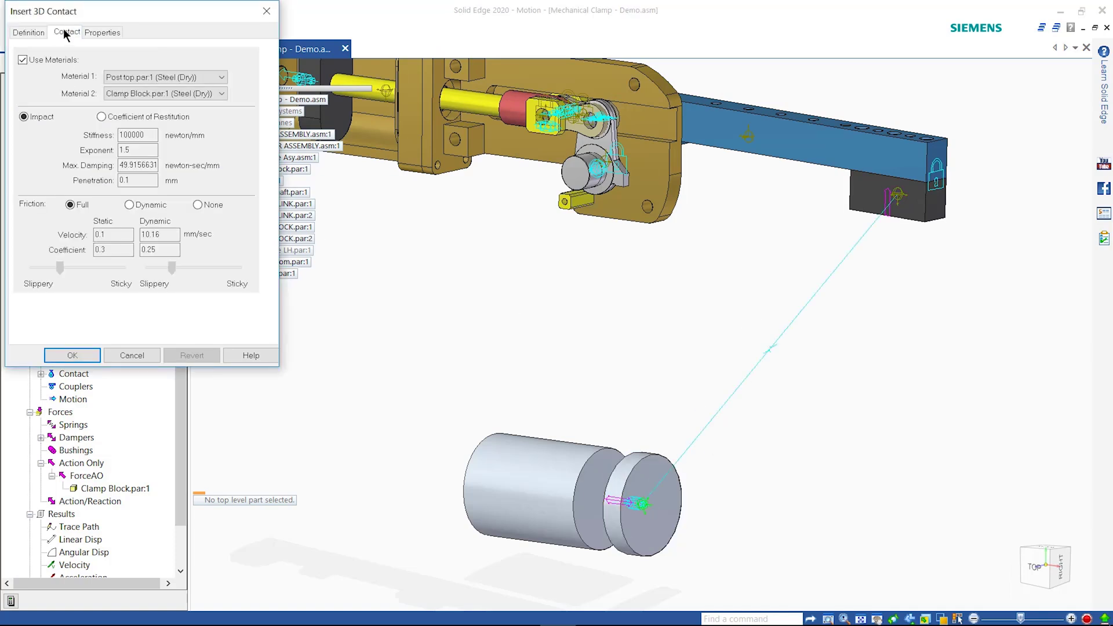
left_click(23, 60)
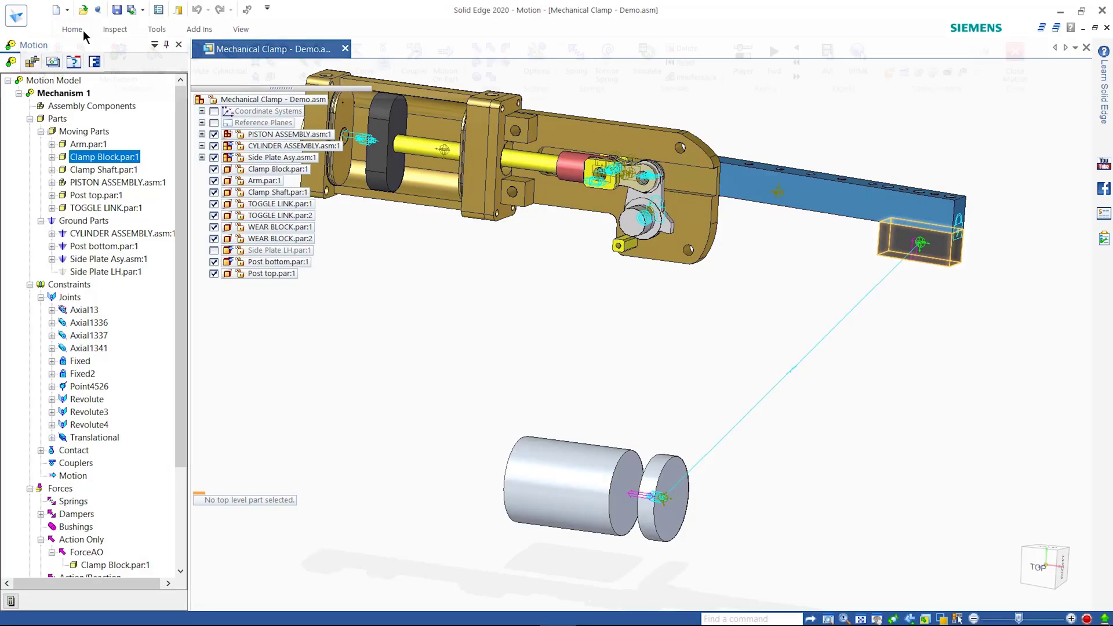
Step: Run the clamp's 2-second motion simulation, replay the arm swing, and open the clamp block's plotting options
left_click(647, 62)
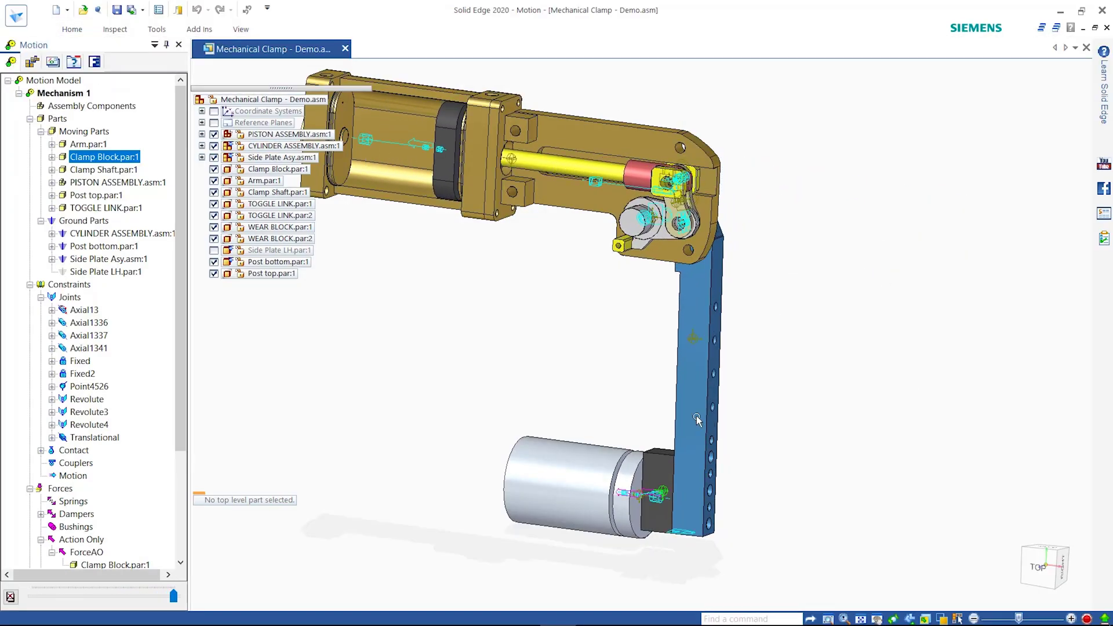
left_click_drag(174, 596, 92, 596)
right_click(115, 159)
mouse_move(174, 183)
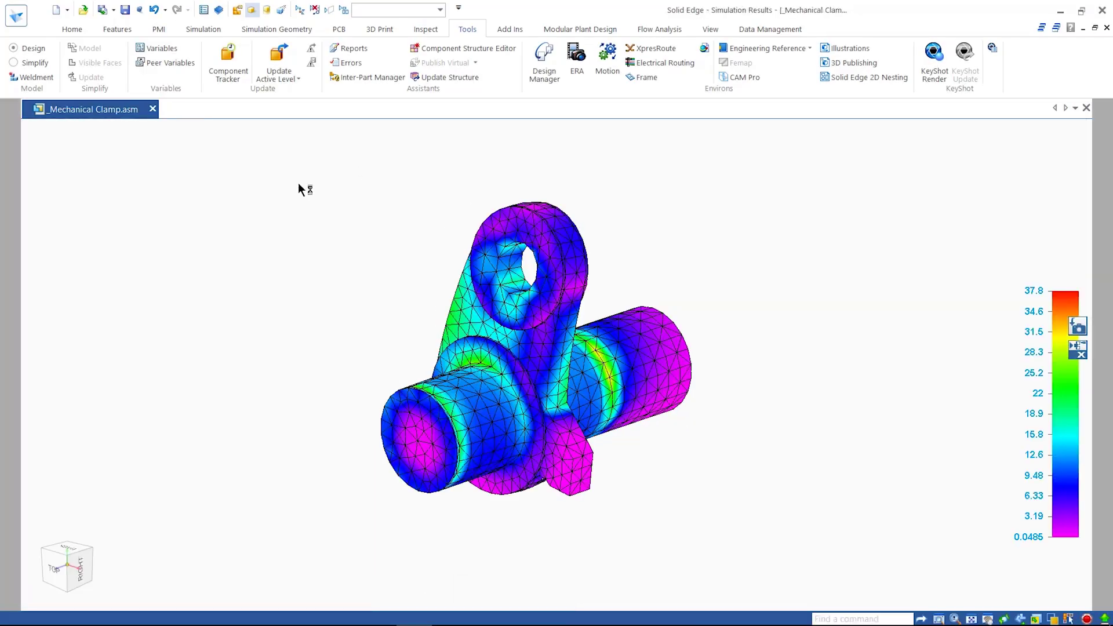
Step: Animate the clamp shaft's Von Mises stress, switching the deformation display to Actual
left_click(447, 58)
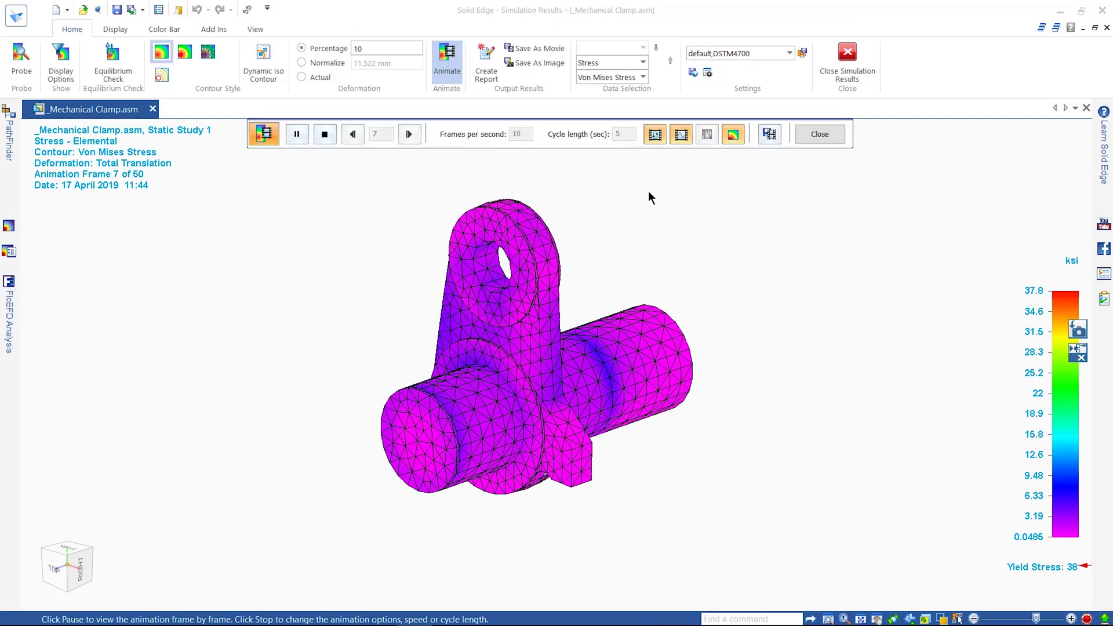
left_click(325, 134)
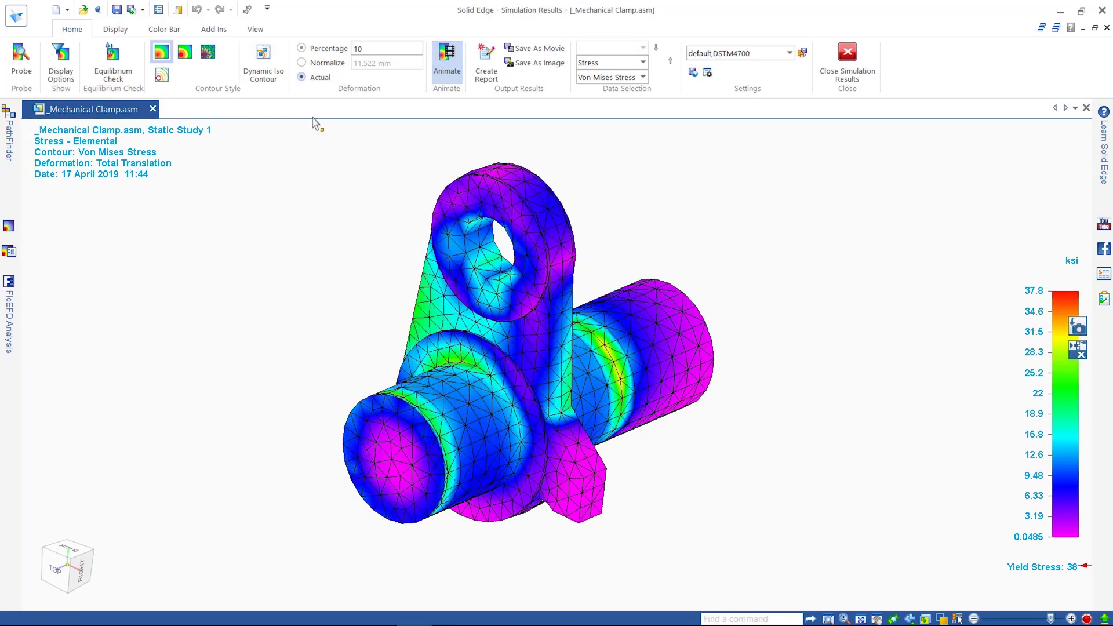
left_click(447, 58)
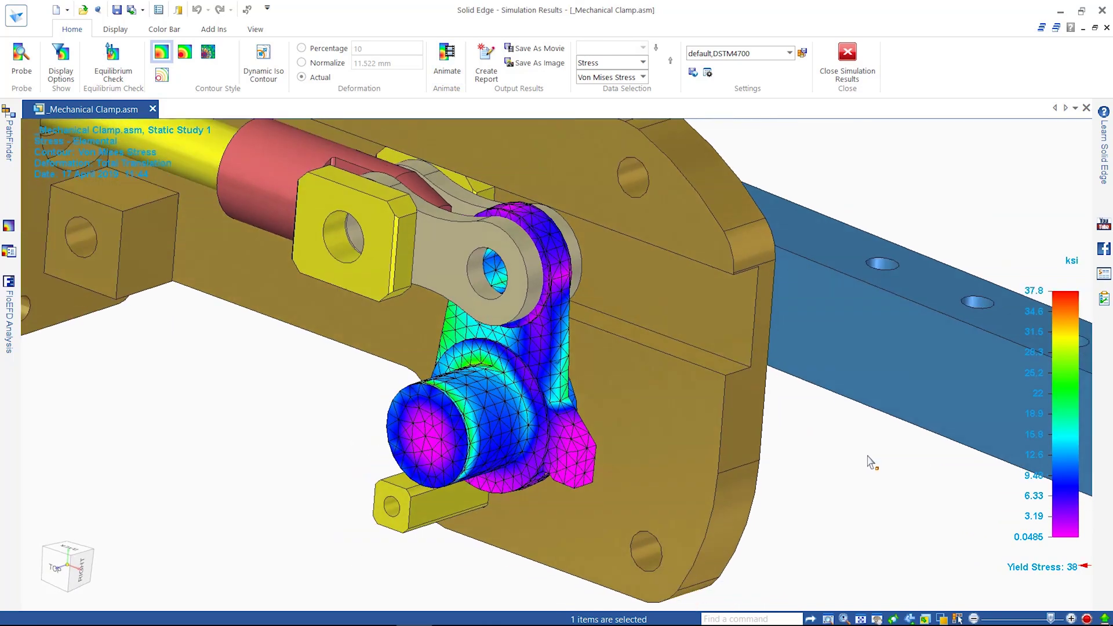
left_click(447, 58)
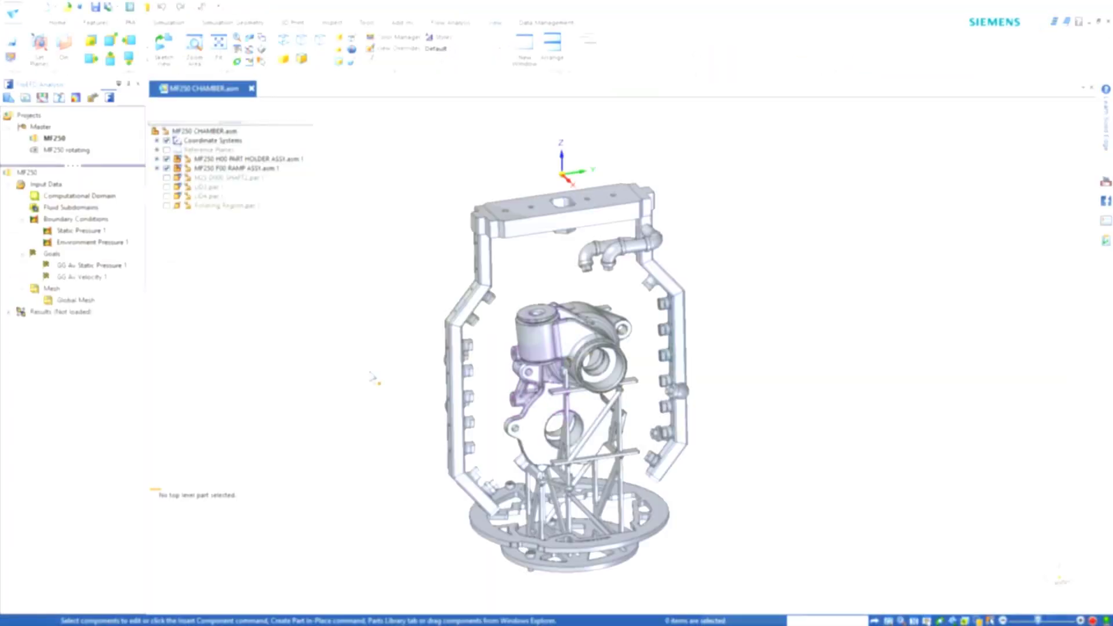
Step: Show the chamber's outer body, clip it in section, and display the Cut Plot YZ result
left_click(167, 177)
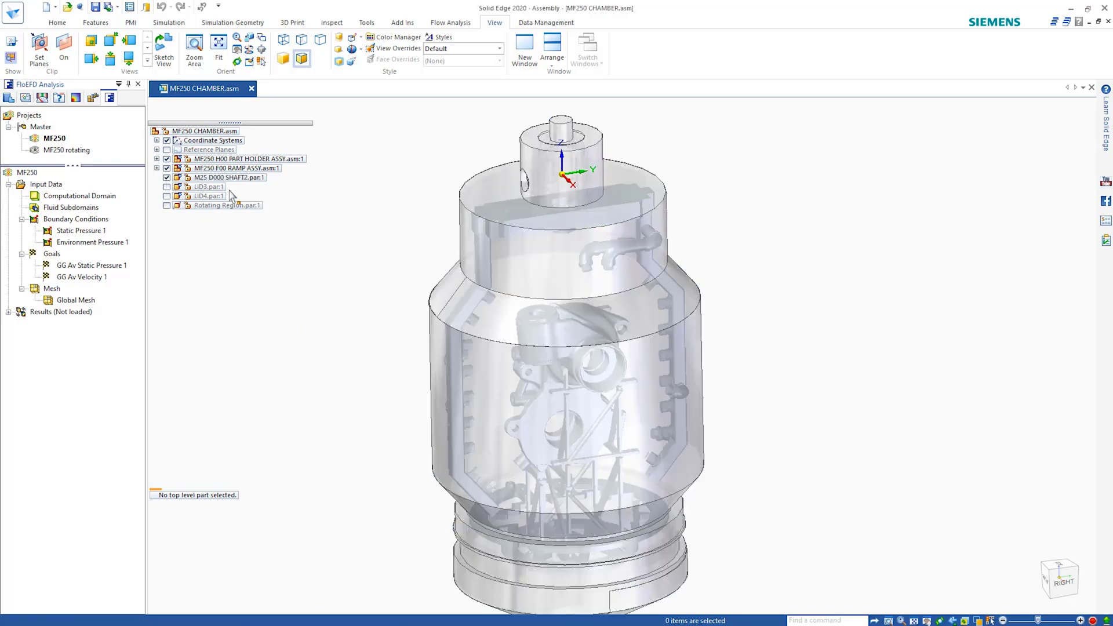
left_click(63, 46)
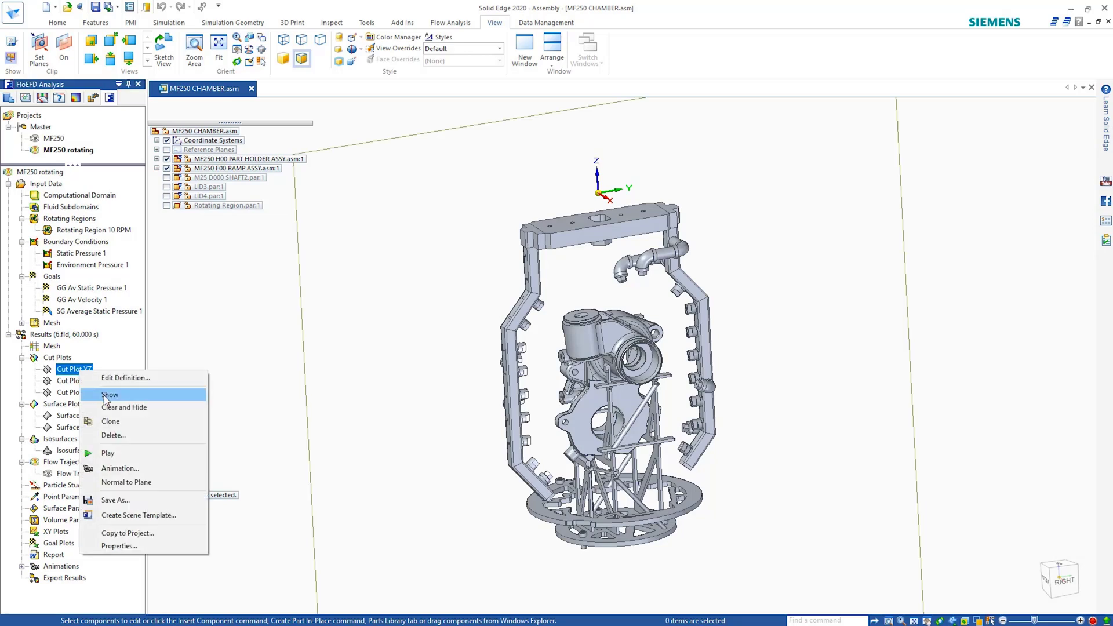
left_click(101, 389)
left_click(441, 401)
scroll(439, 400, "up", 5)
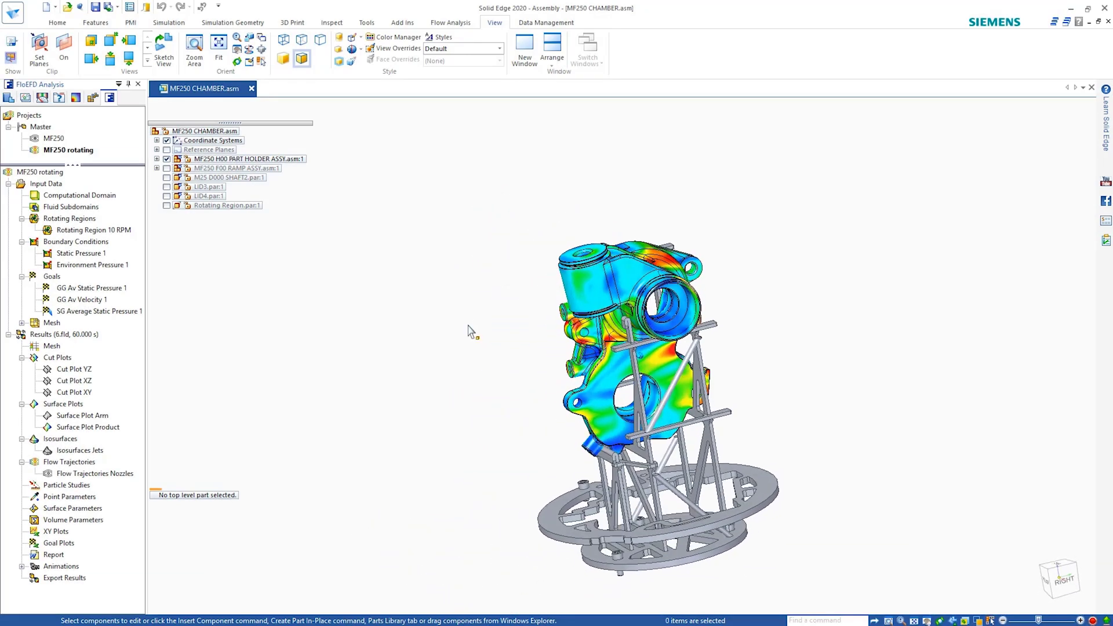
Step: Show the Isosurfaces Jets airflow plumes and bring back the MF250 F00 RAMP ASSY frame
right_click(81, 450)
left_click(116, 471)
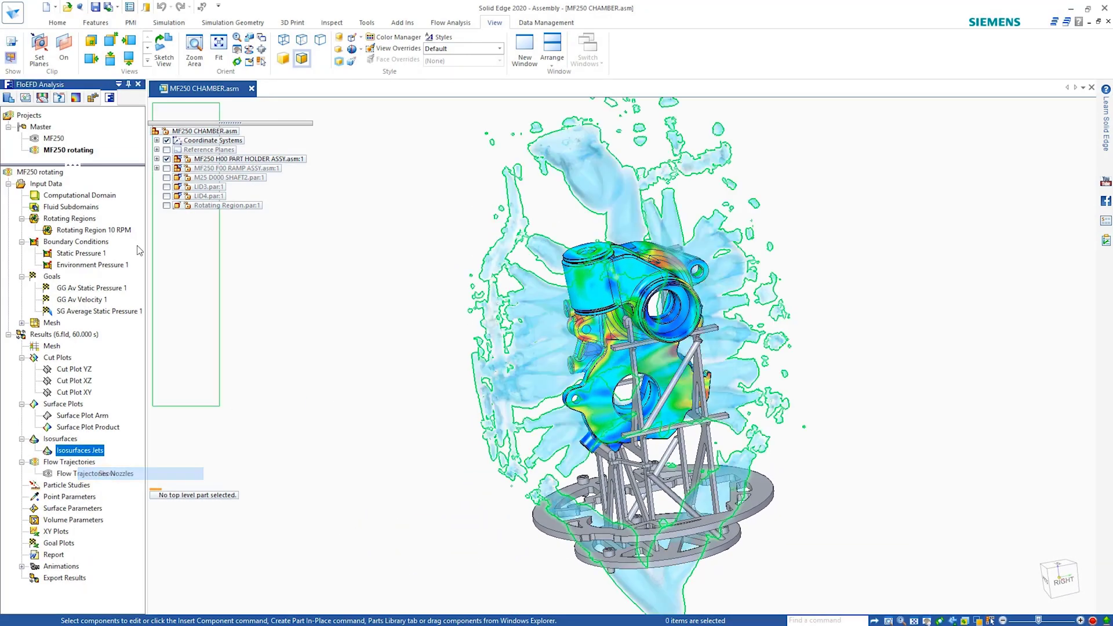
left_click(166, 168)
left_click(397, 217)
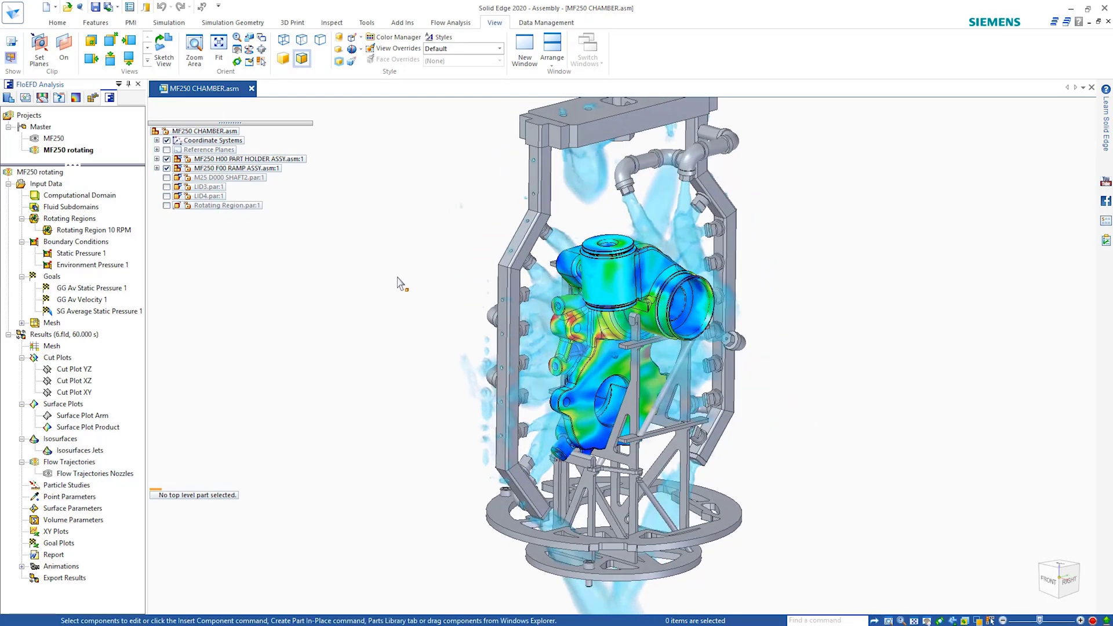